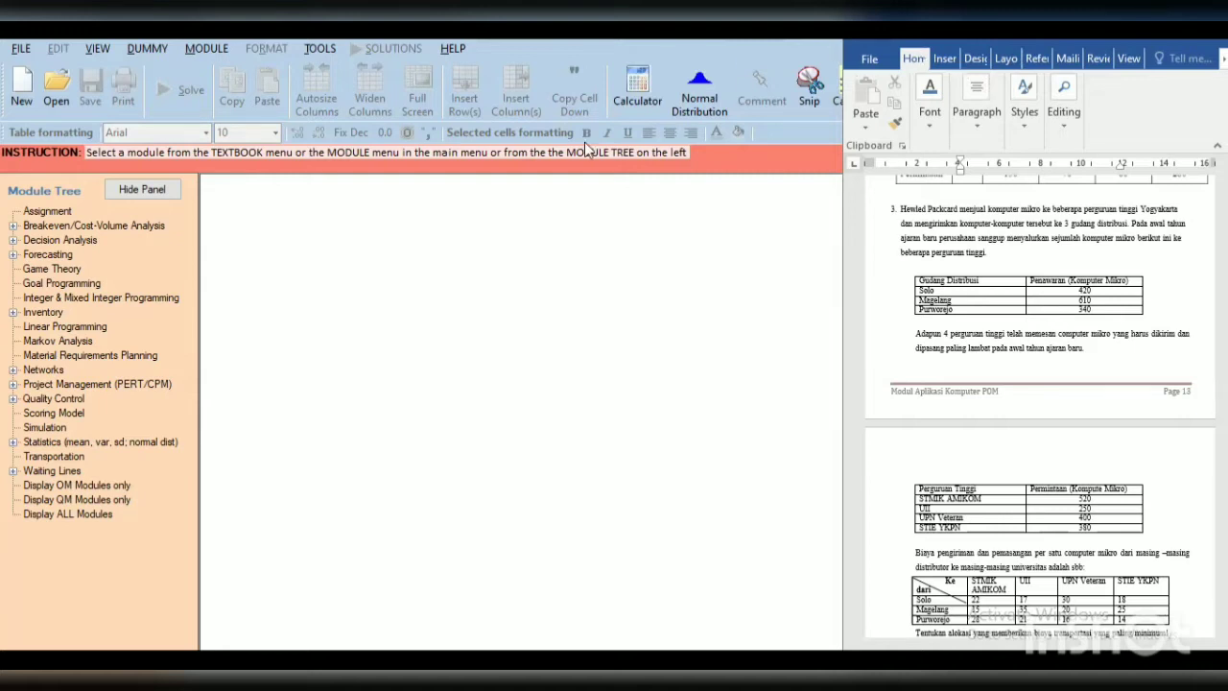
Switch to the Transportation module and start a new data set
{"action": "left_click", "coordinate": [214, 52]}
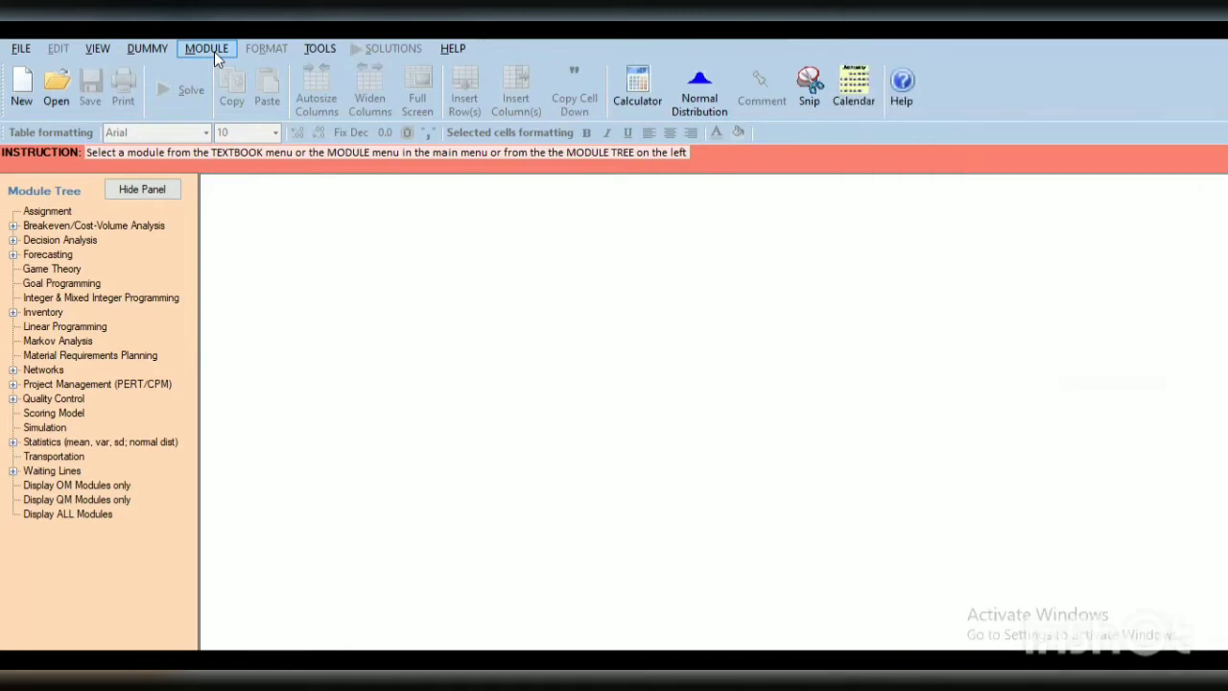
{"action": "left_click", "coordinate": [206, 51]}
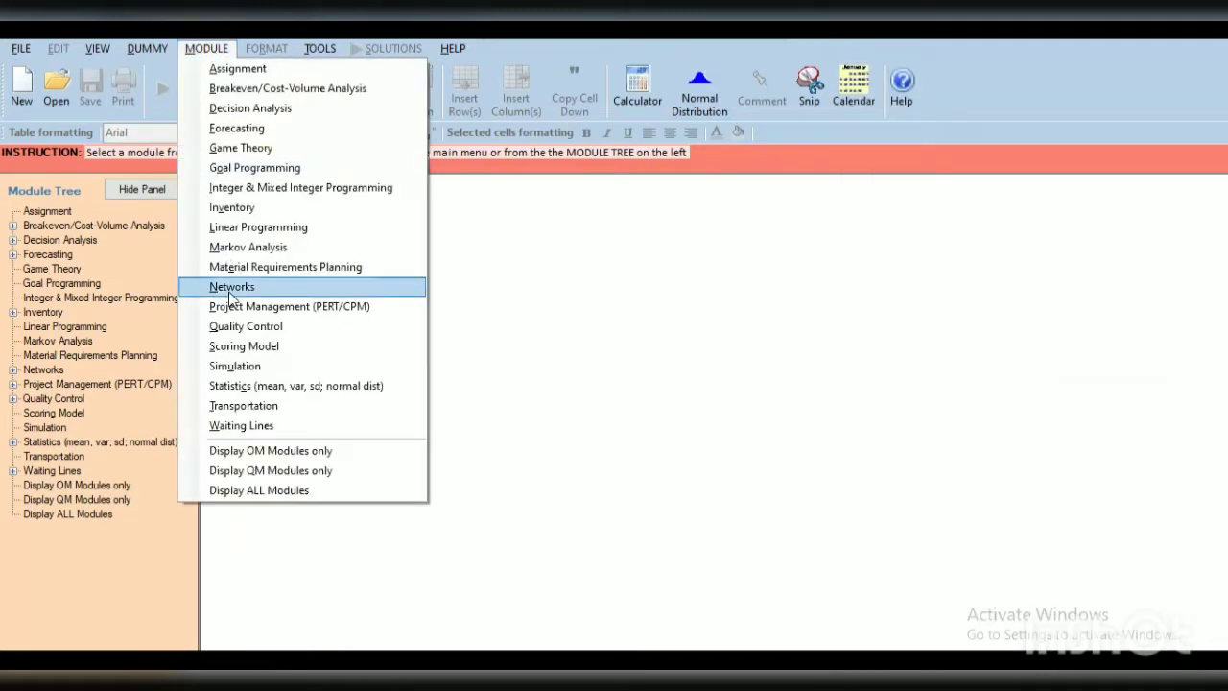
{"action": "left_click", "coordinate": [261, 406]}
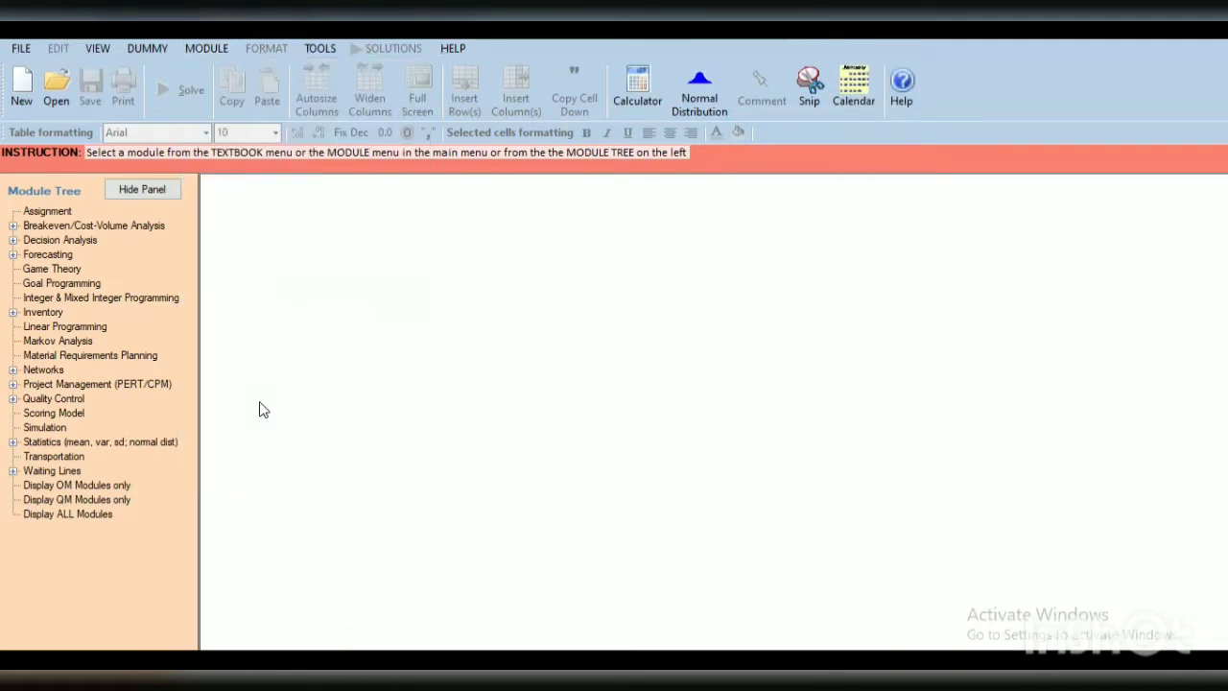
{"action": "left_click", "coordinate": [20, 48]}
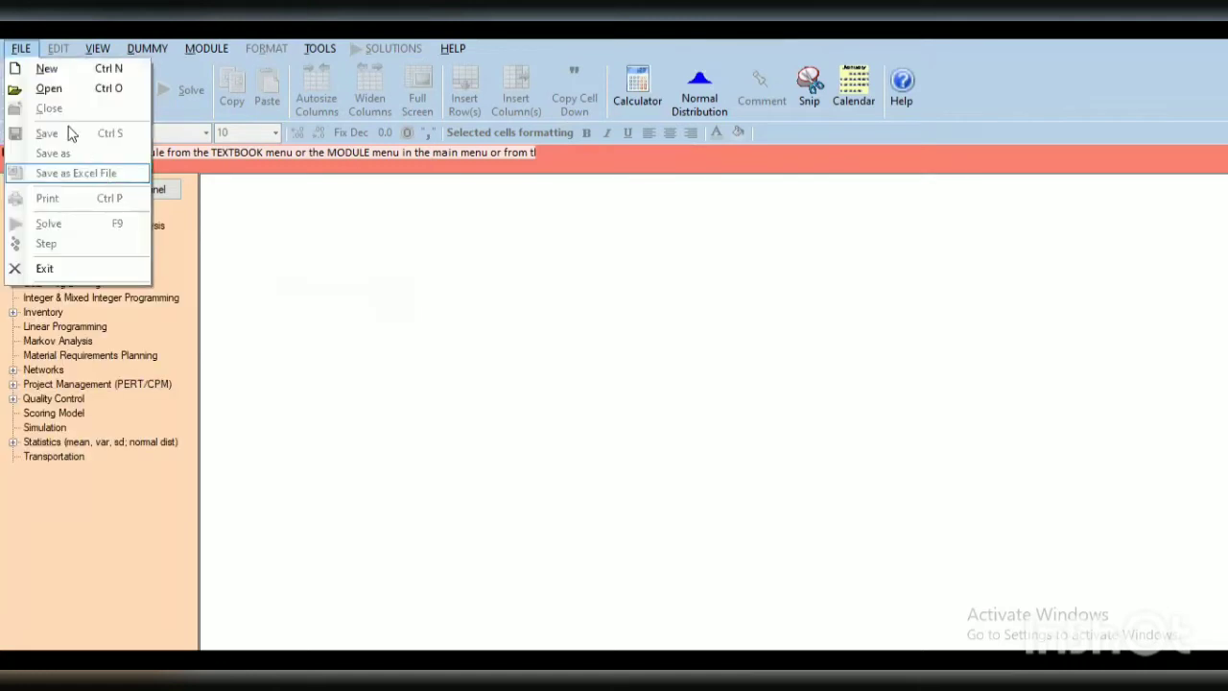
{"action": "left_click", "coordinate": [69, 71]}
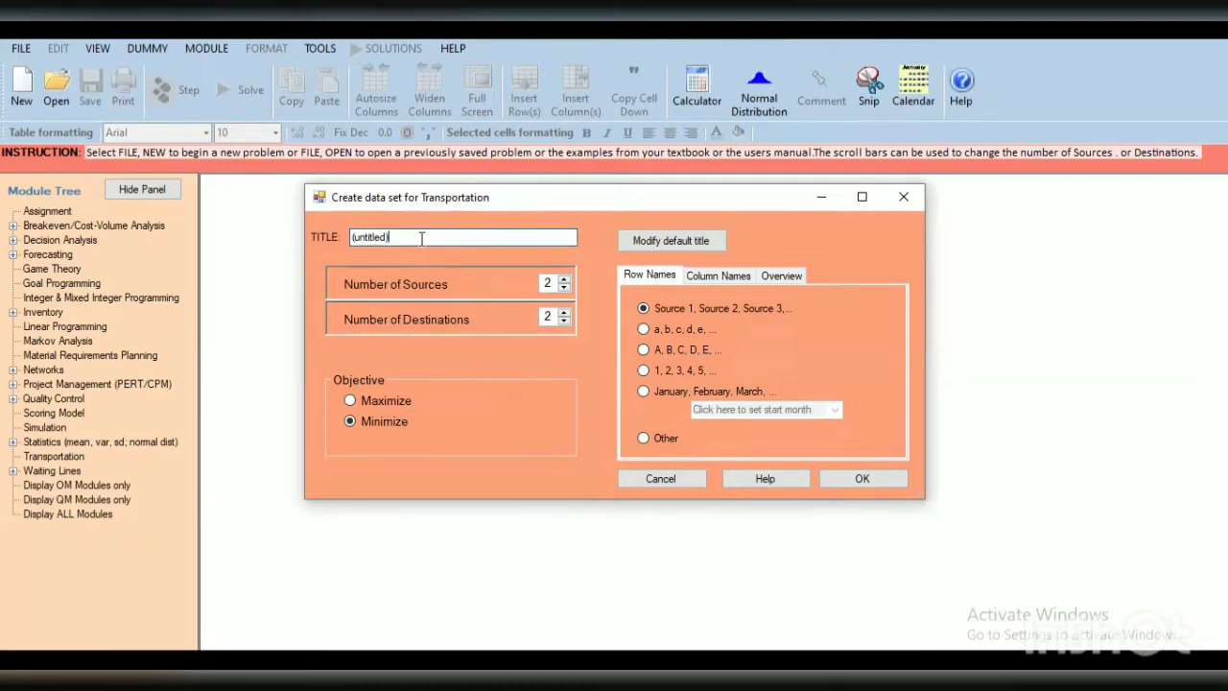
Replace the default title of the transportation data set with "Hawled Packcard"
{"action": "key", "text": "BackSpace"}
{"action": "key", "text": "BackSpace"}
{"action": "key", "text": "BackSpace"}
{"action": "key", "text": "BackSpace"}
{"action": "key", "text": "BackSpace"}
{"action": "key", "text": "BackSpace"}
{"action": "key", "text": "BackSpace"}
{"action": "key", "text": "BackSpace"}
{"action": "key", "text": "BackSpace"}
{"action": "key", "text": "BackSpace"}
{"action": "type", "text": "h"}
{"action": "key", "text": "BackSpace"}
{"action": "type", "text": "Hawla"}
{"action": "key", "text": "BackSpace"}
{"action": "type", "text": "ed Packcard"}
Create the data set with 3 sources and 4 destinations, keeping the Minimize objective
{"action": "left_click", "coordinate": [563, 278]}
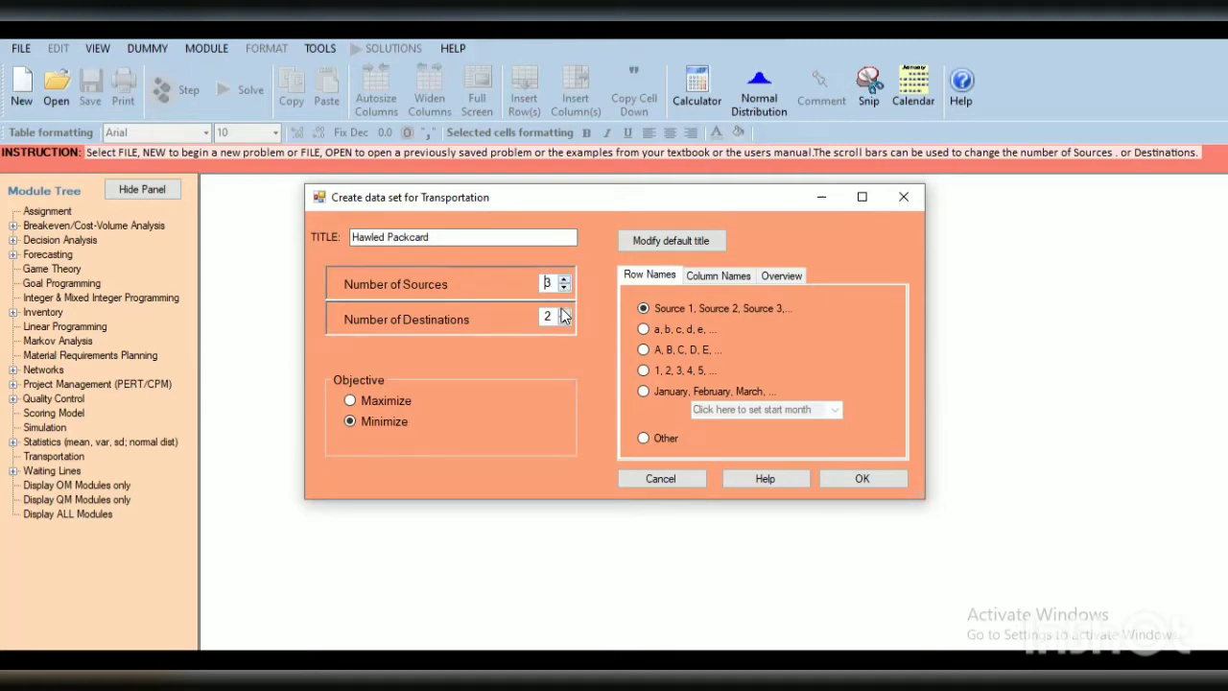
{"action": "left_click", "coordinate": [564, 313]}
{"action": "left_click", "coordinate": [564, 313]}
{"action": "left_click", "coordinate": [861, 479]}
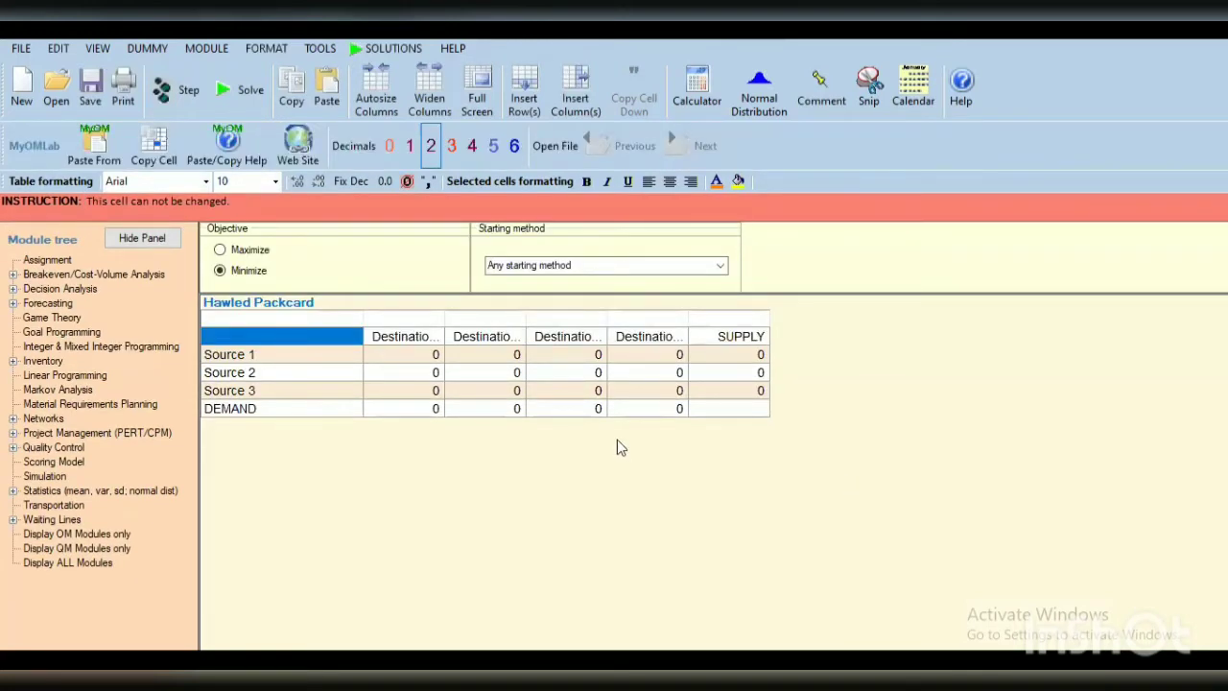
Name the three source rows Solo, Magelang and Purworejo
{"action": "left_click", "coordinate": [276, 357]}
{"action": "type", "text": "Solo"}
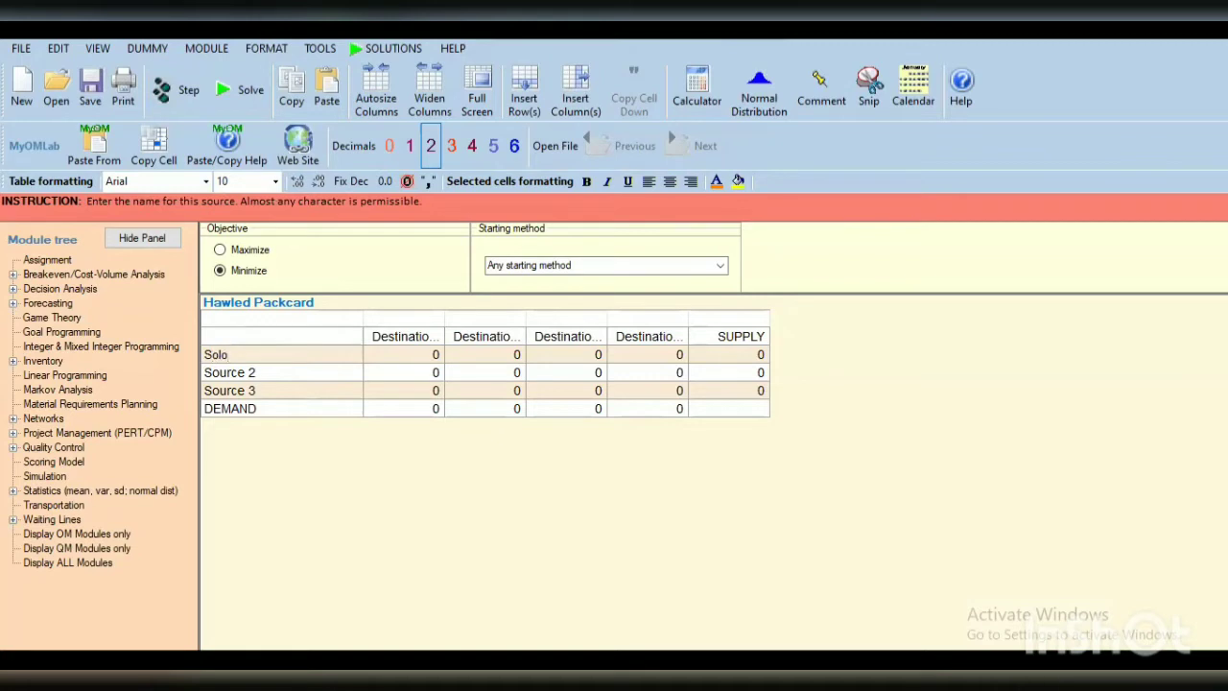
{"action": "key", "text": "Return"}
{"action": "type", "text": "Magelang"}
{"action": "key", "text": "Return"}
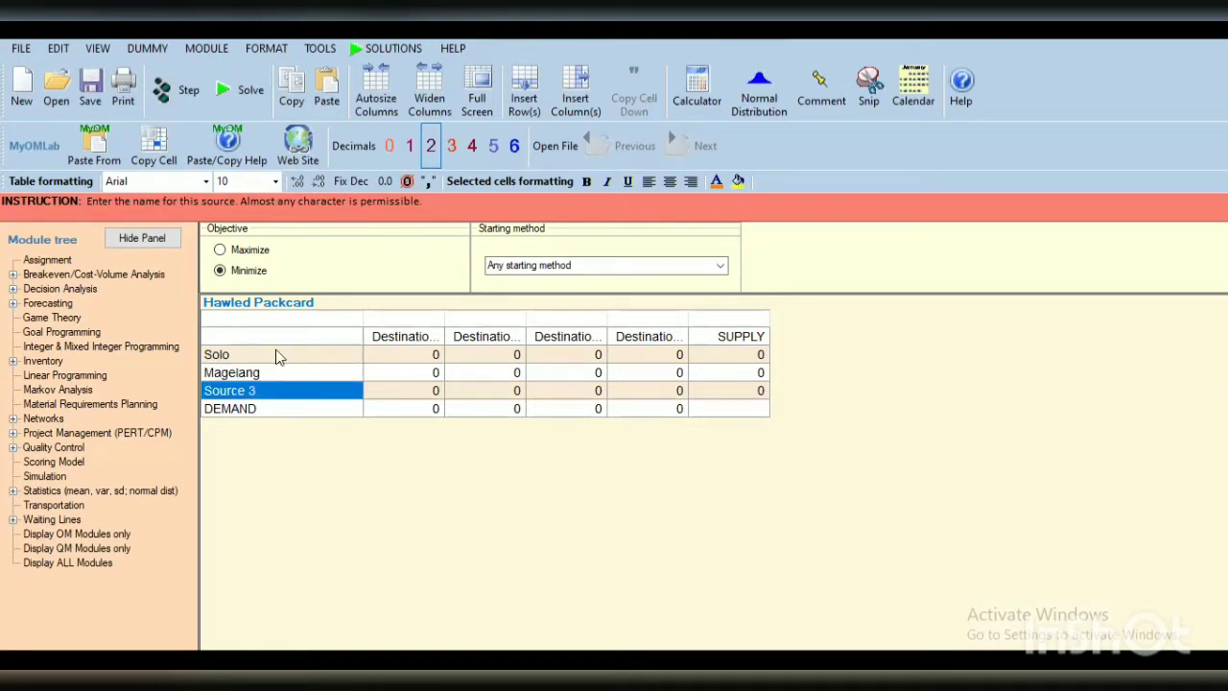
{"action": "type", "text": "Purworej"}
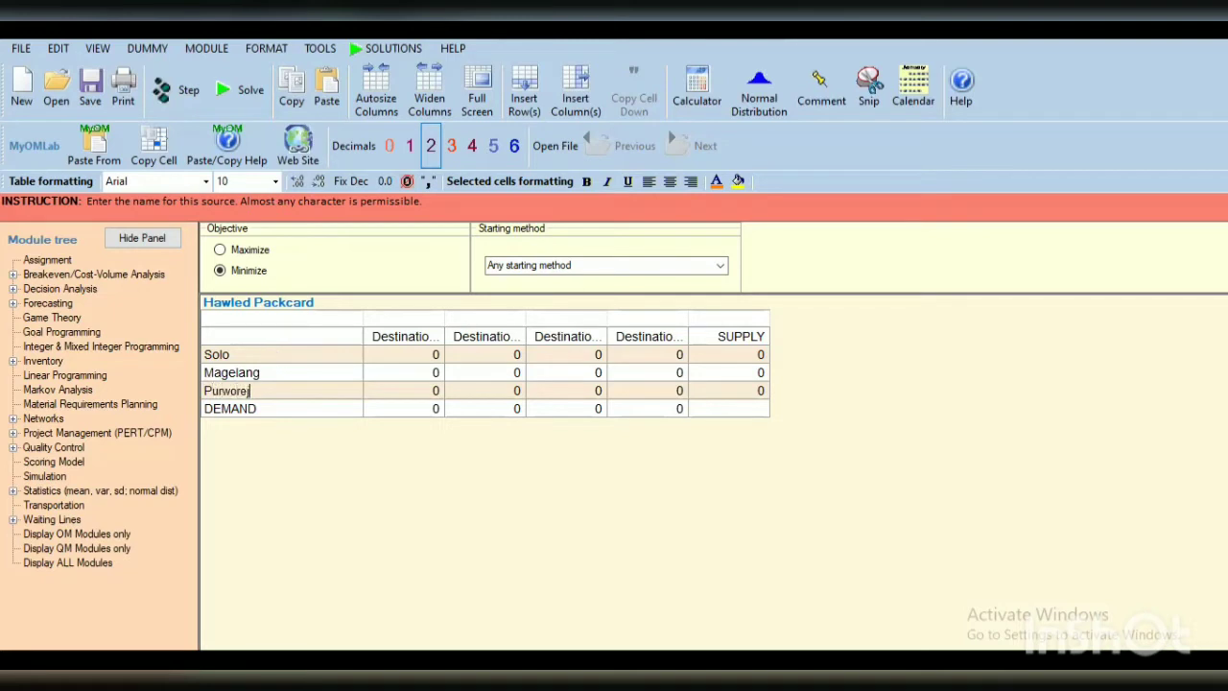
{"action": "type", "text": "o"}
Name the four destination columns STMIK AMIKOM, UII, UPN Veteran and STIE YKPN
{"action": "left_click", "coordinate": [377, 343]}
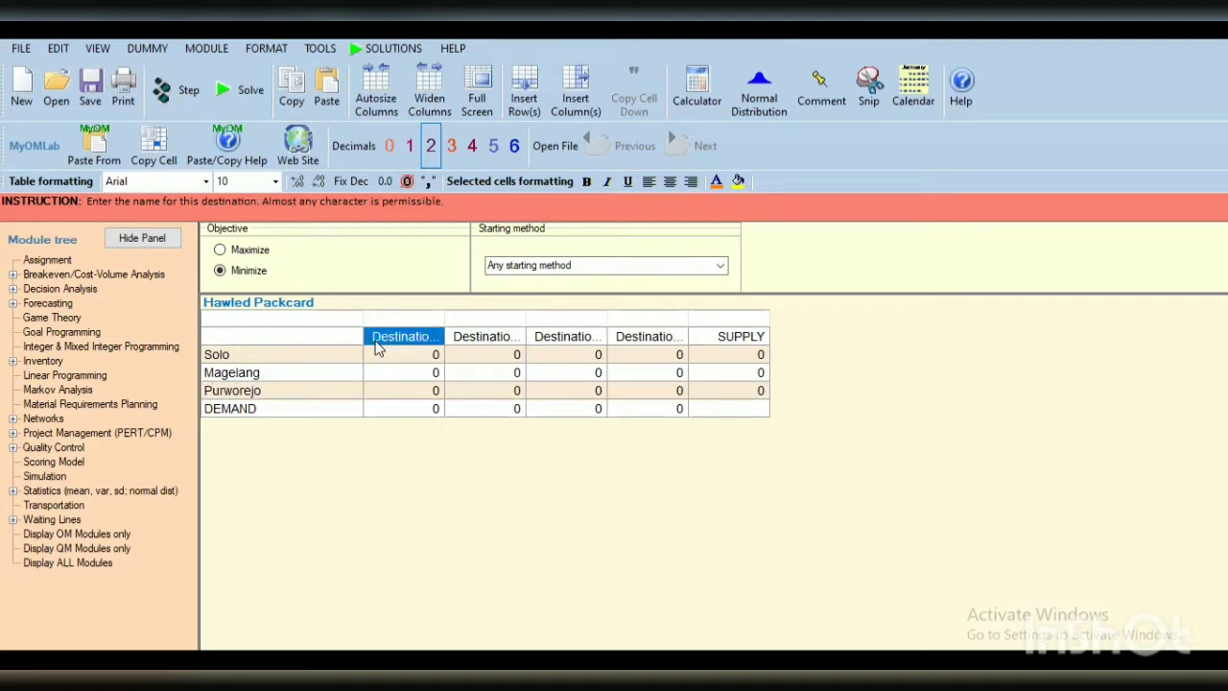
{"action": "type", "text": "STMIK AMIKOM"}
{"action": "key", "text": "Tab"}
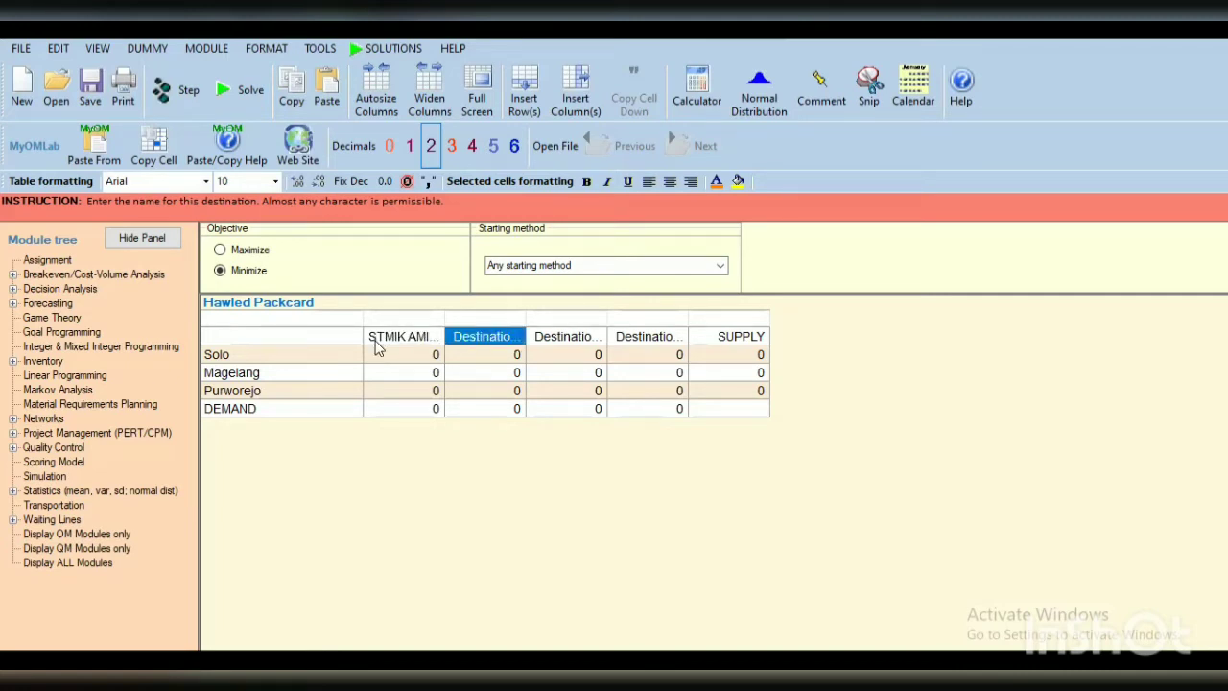
{"action": "type", "text": "UII"}
{"action": "key", "text": "Tab"}
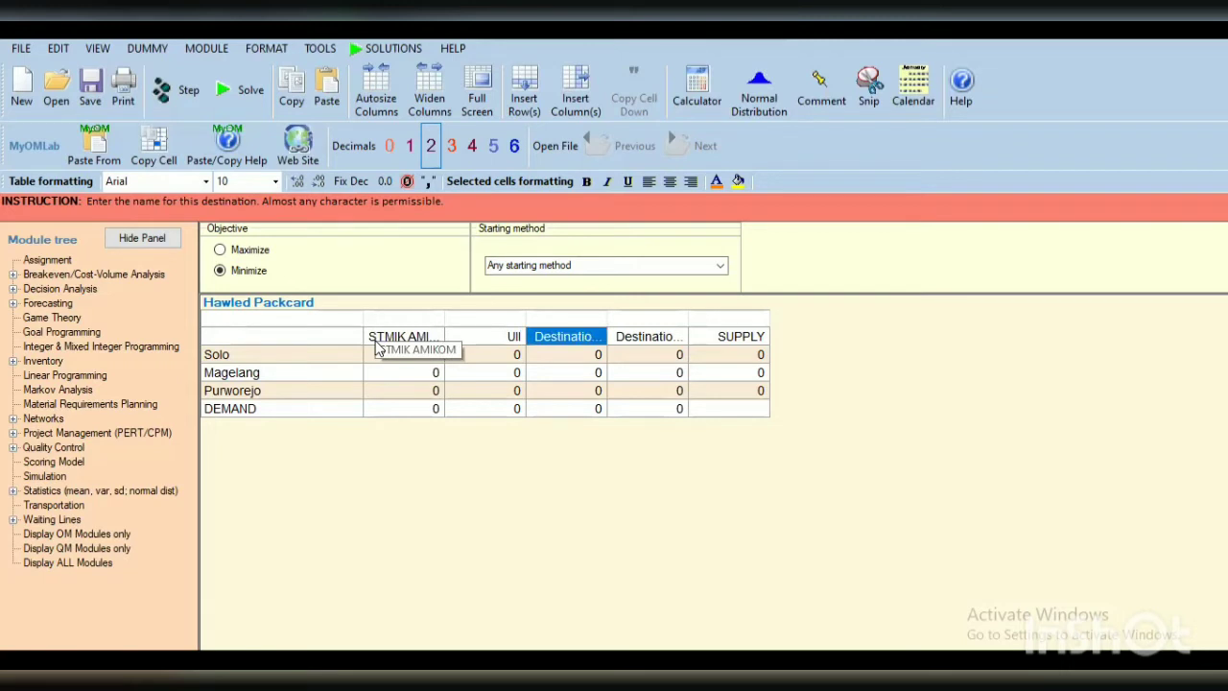
{"action": "type", "text": "UPN"}
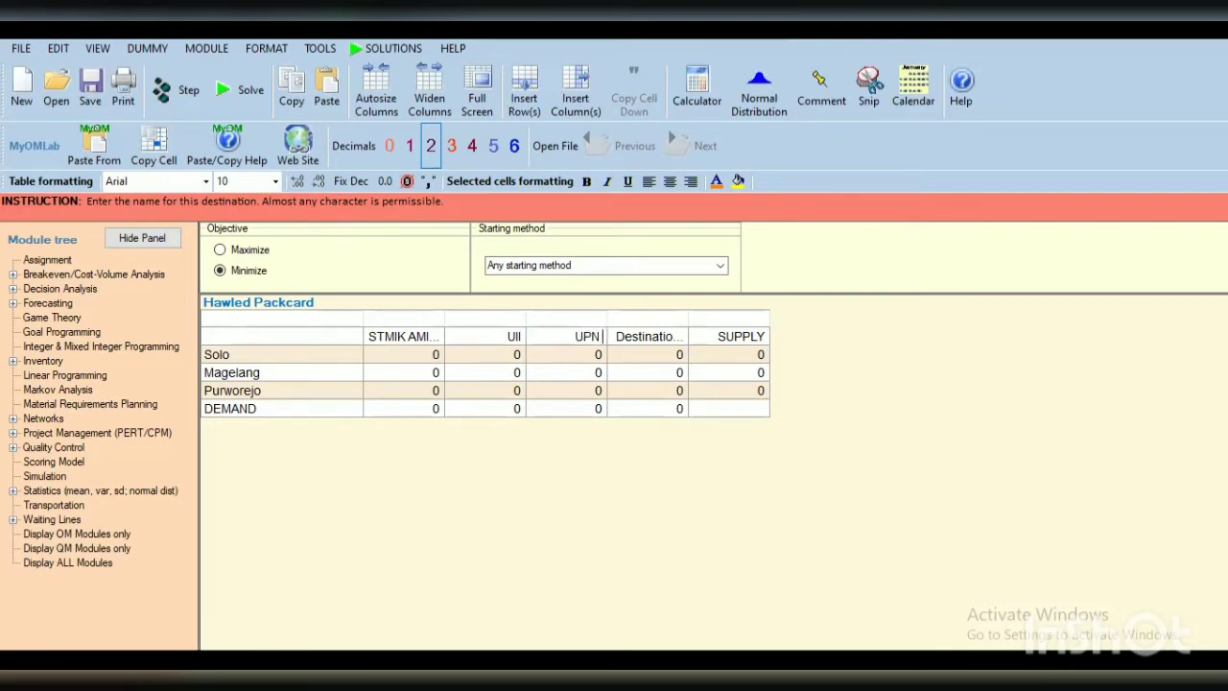
{"action": "type", "text": " Veteran"}
{"action": "key", "text": "Tab"}
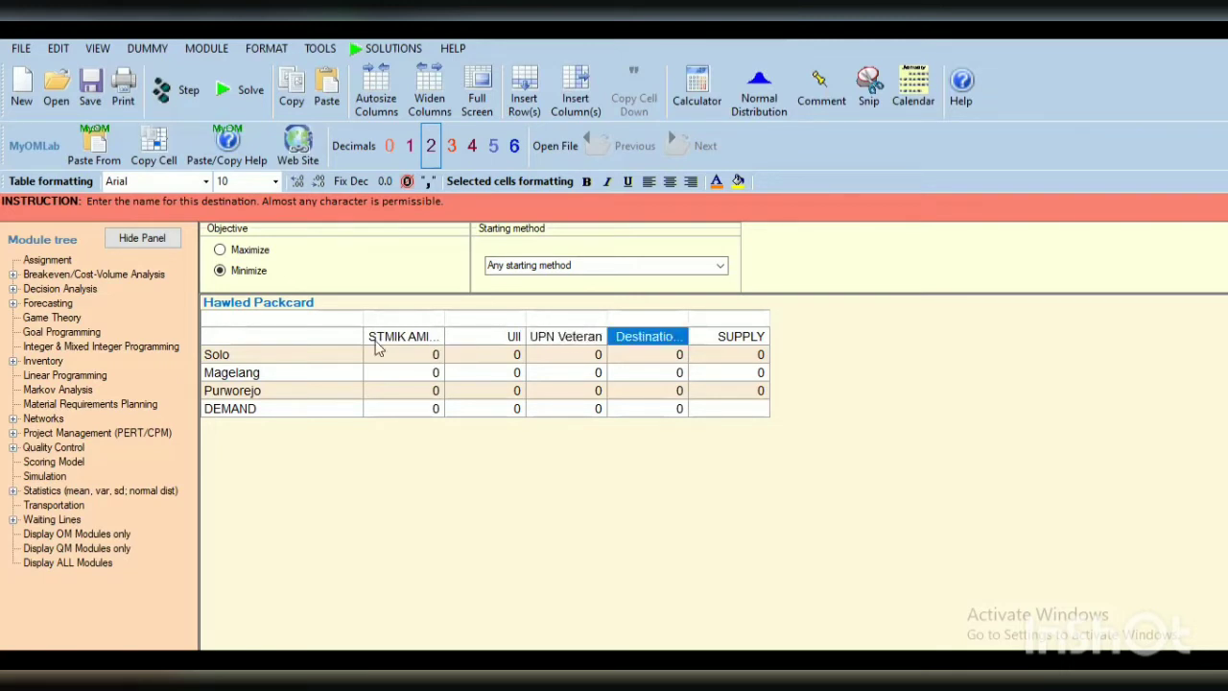
{"action": "type", "text": "STIE"}
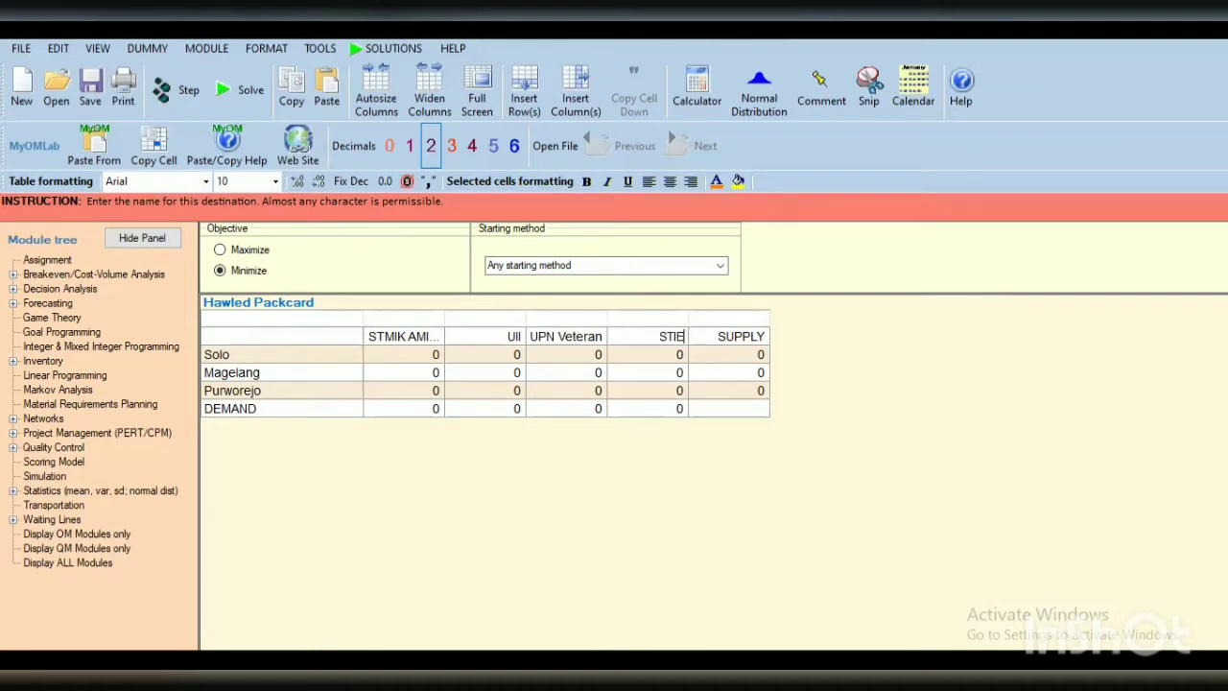
{"action": "type", "text": " YKPN"}
Fill the STMIK AMIKOM column with shipping costs 22 for Solo, 15 for Magelang, 28 for Purworejo, and a demand of 520
{"action": "left_click", "coordinate": [437, 357]}
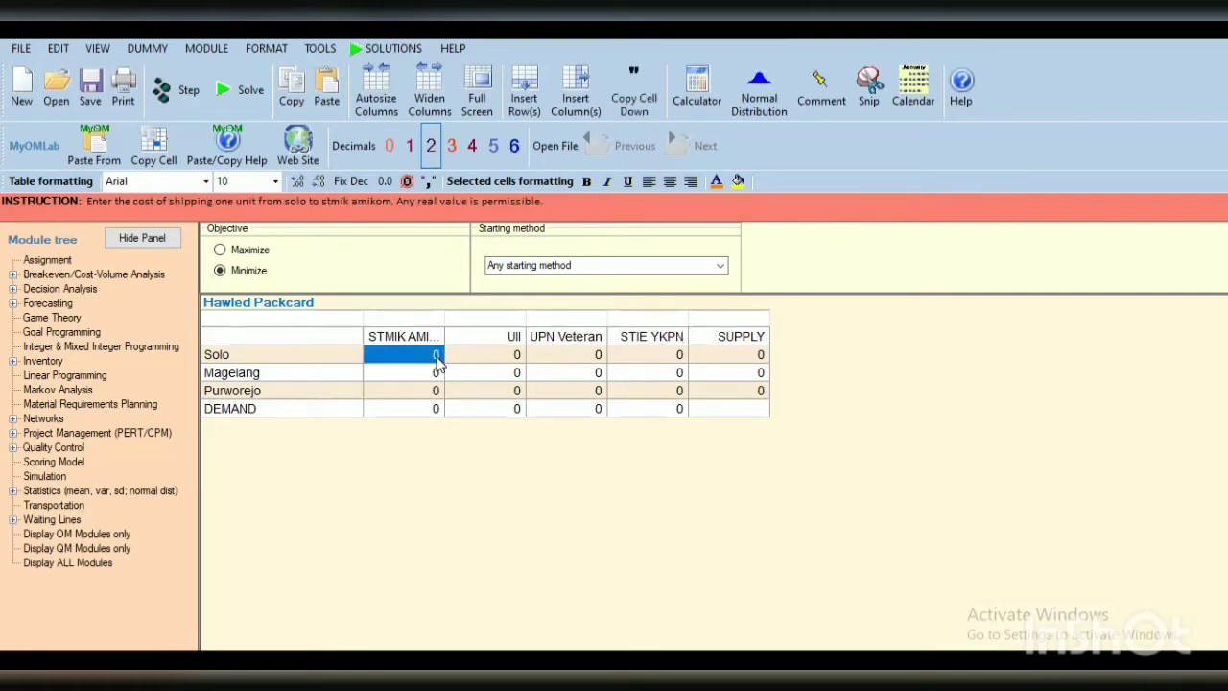
{"action": "type", "text": "22"}
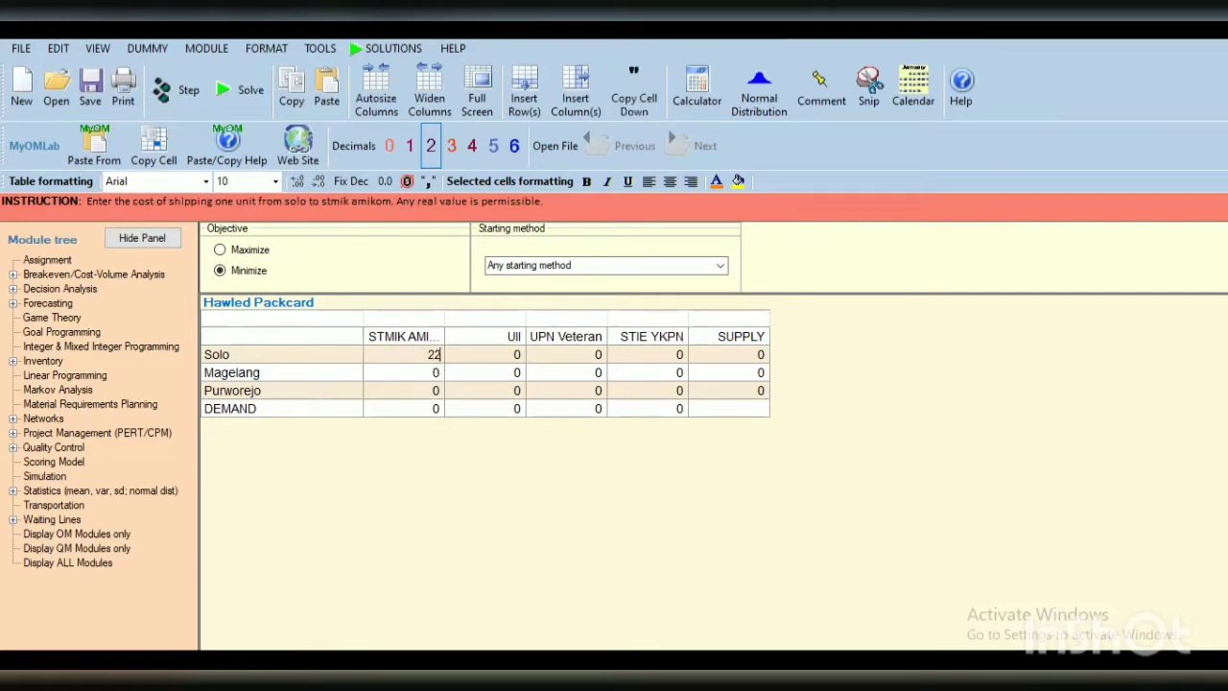
{"action": "key", "text": "Return"}
{"action": "type", "text": "15"}
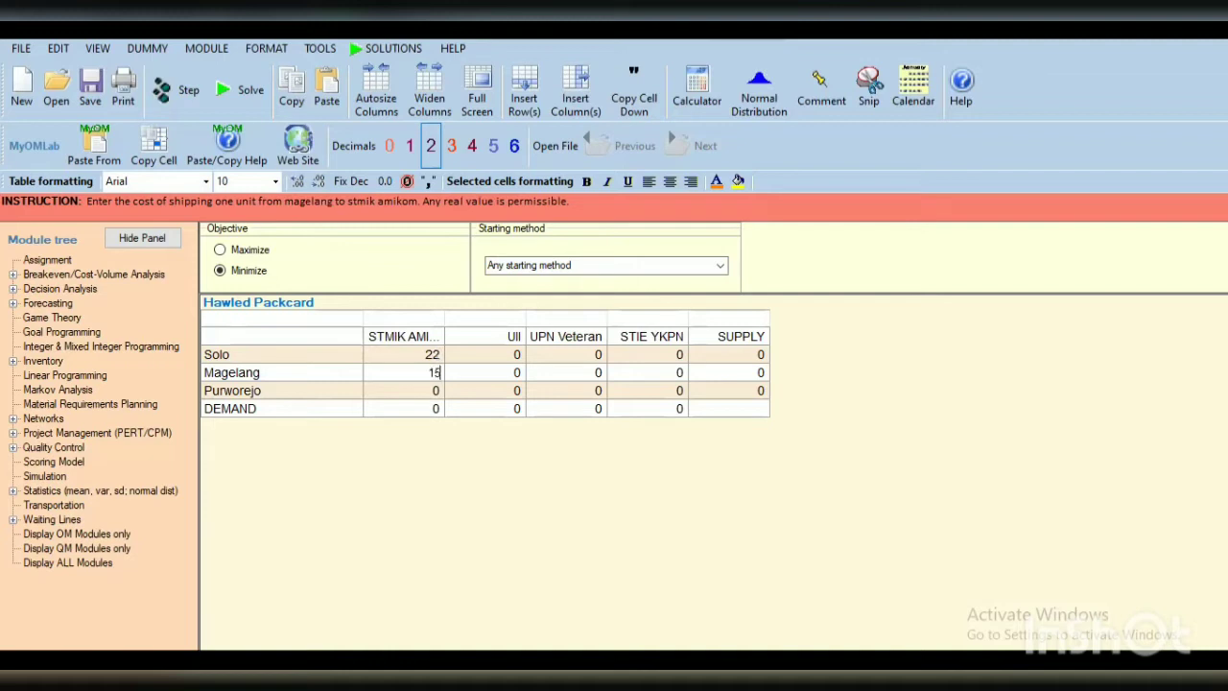
{"action": "key", "text": "Return"}
{"action": "type", "text": "28"}
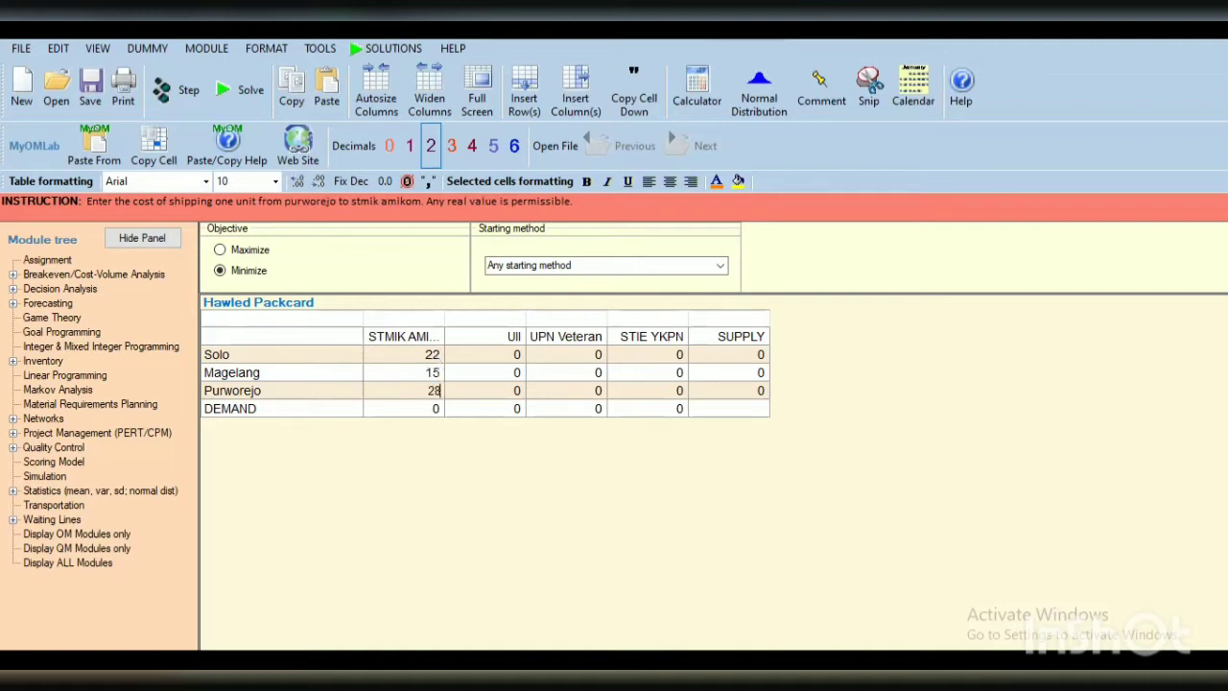
{"action": "key", "text": "Return"}
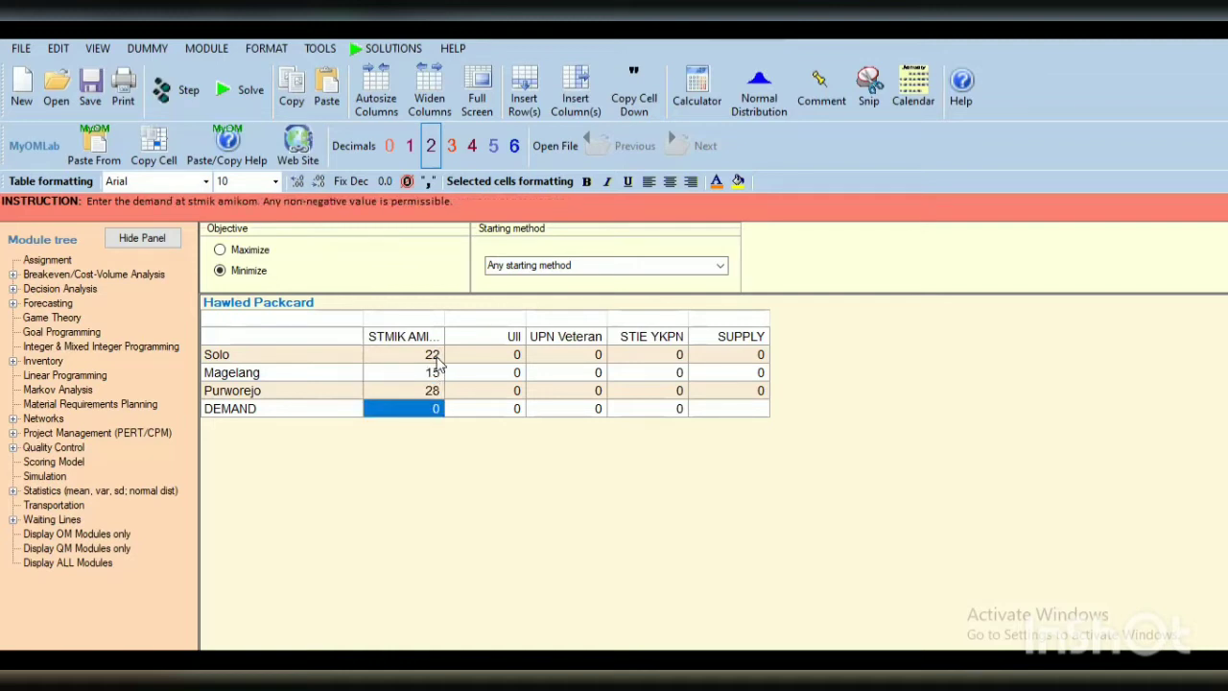
{"action": "type", "text": "520"}
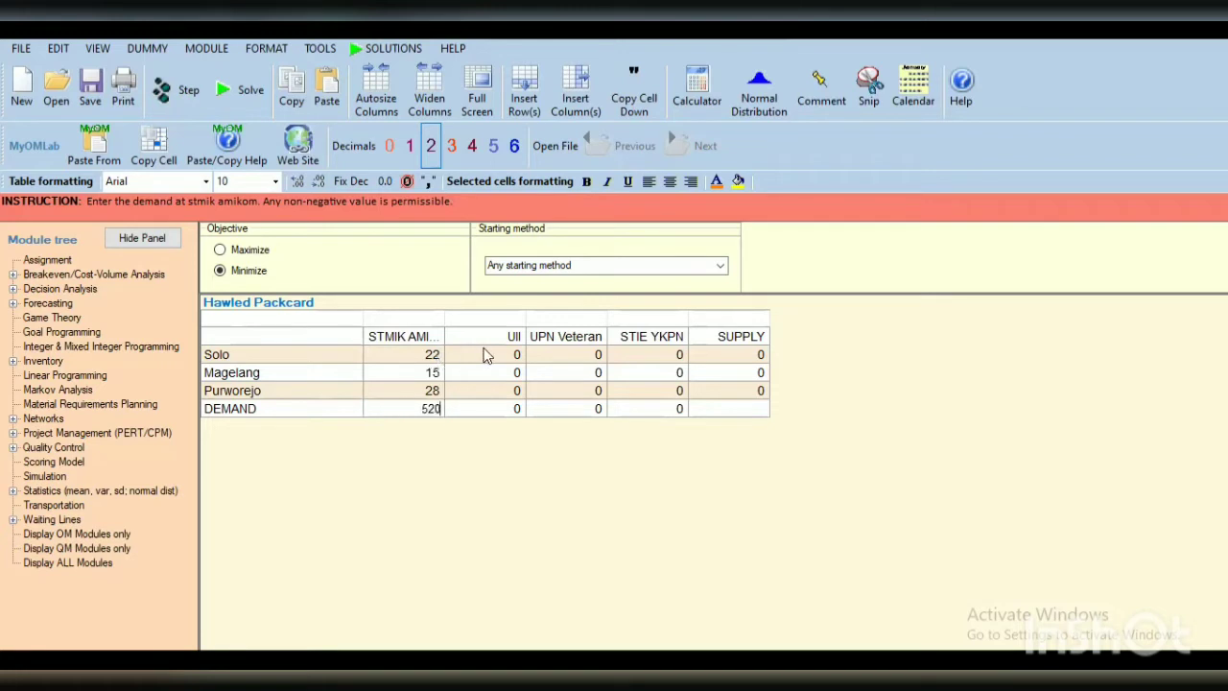
Fill the UII column with shipping costs 17 for Solo, 35 for Magelang, 21 for Purworejo, and a demand of 250
{"action": "left_click", "coordinate": [484, 355]}
{"action": "type", "text": "17"}
{"action": "key", "text": "Return"}
{"action": "type", "text": "35"}
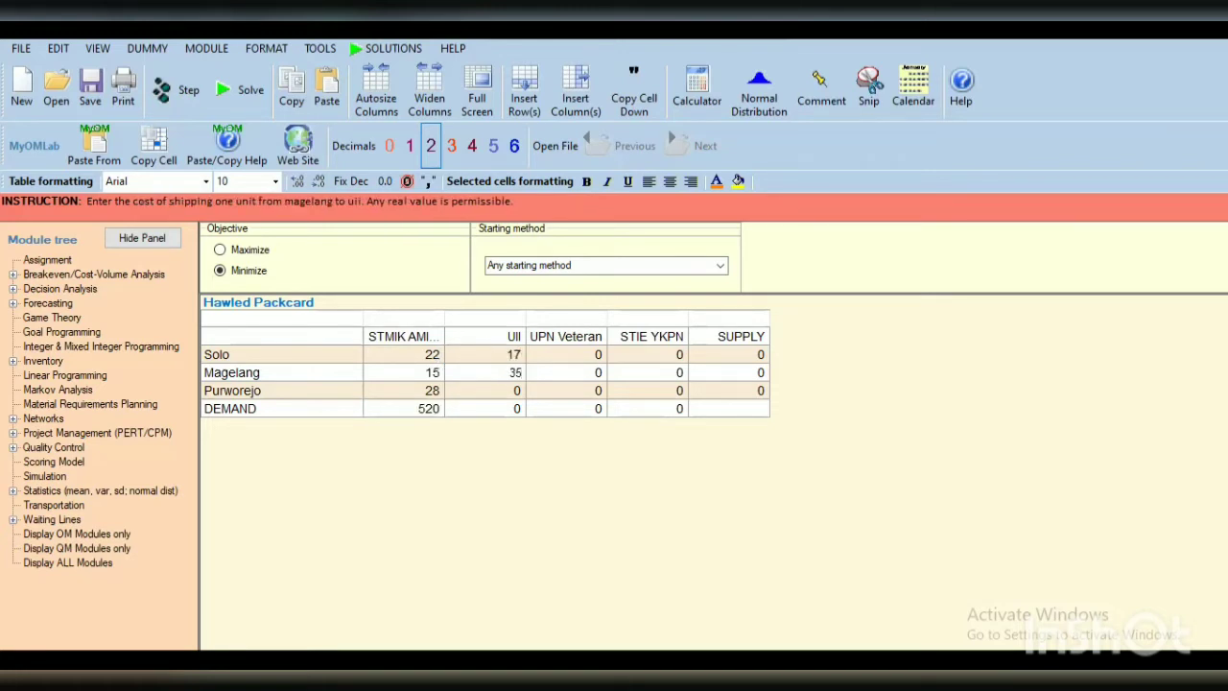
{"action": "key", "text": "Return"}
{"action": "type", "text": "21"}
{"action": "key", "text": "Return"}
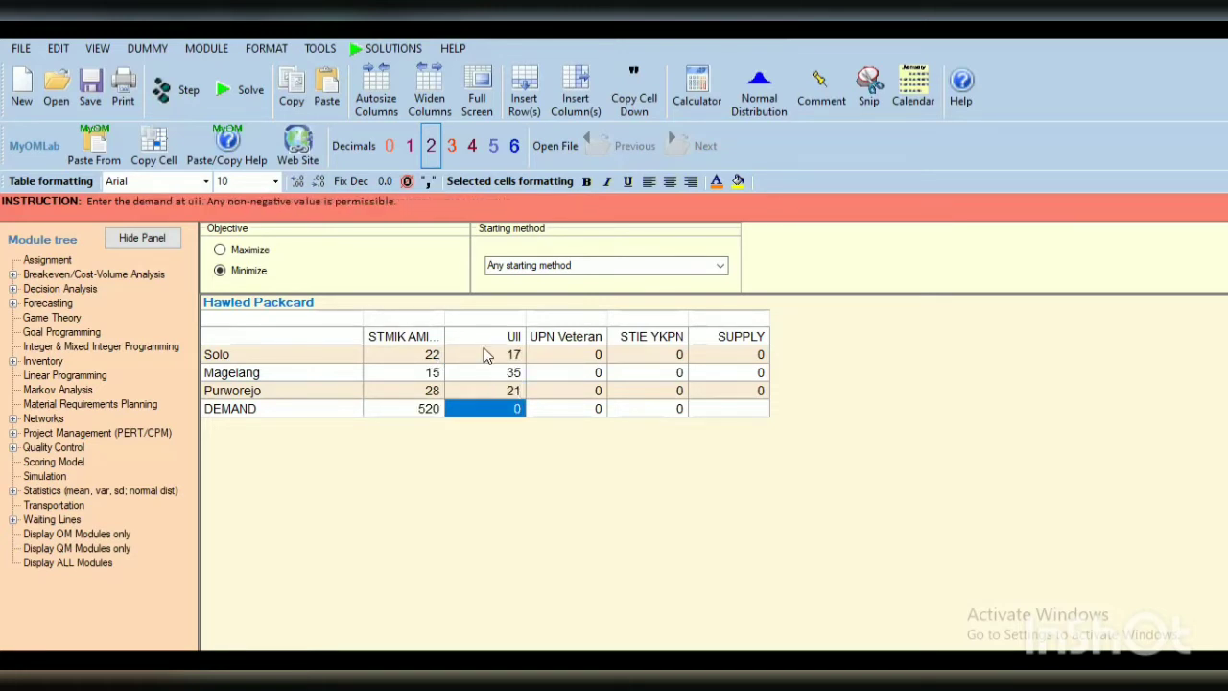
{"action": "type", "text": "250"}
Fill the UPN Veteran column with shipping costs 30 for Solo, 20 for Magelang, 16 for Purworejo, and a demand of 400
{"action": "left_click", "coordinate": [582, 355]}
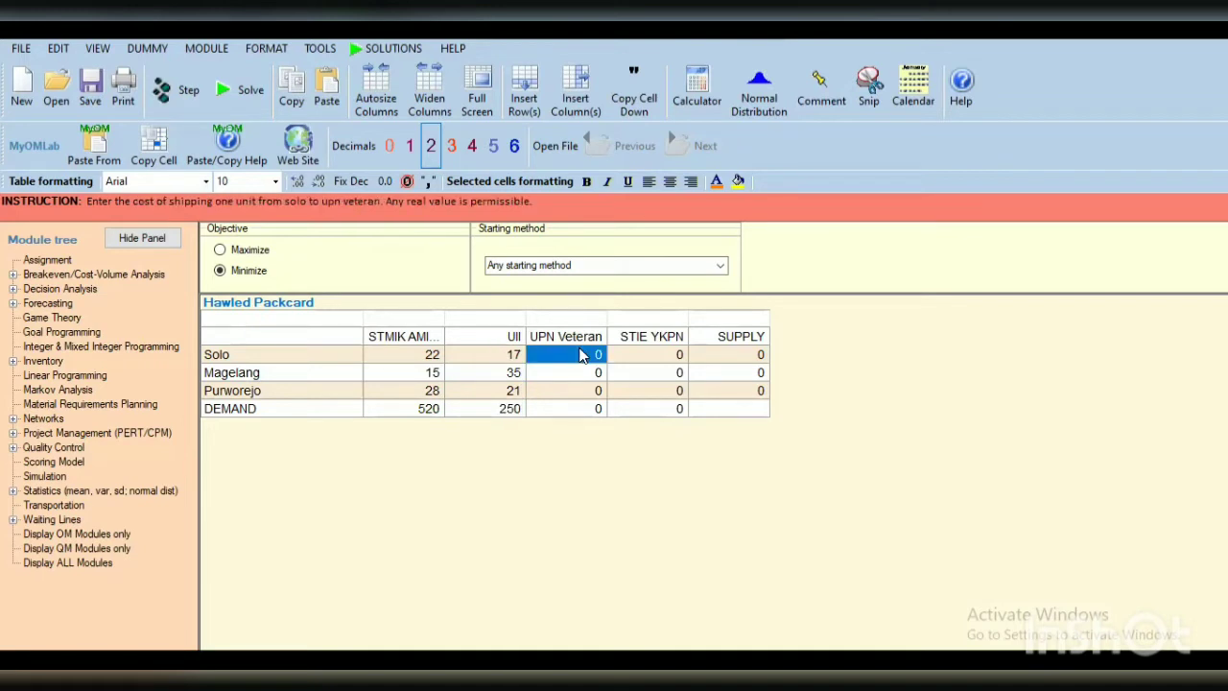
{"action": "type", "text": "30"}
{"action": "key", "text": "Return"}
{"action": "type", "text": "20"}
{"action": "key", "text": "Return"}
{"action": "type", "text": "16"}
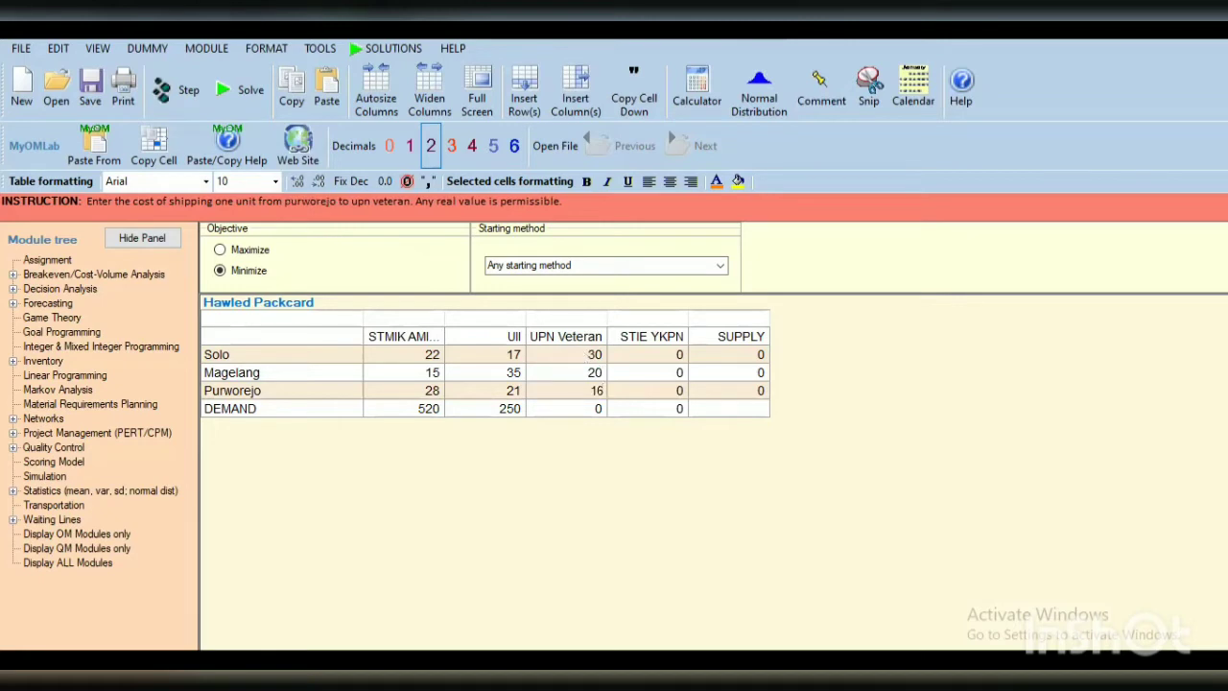
{"action": "key", "text": "Return"}
{"action": "type", "text": "400"}
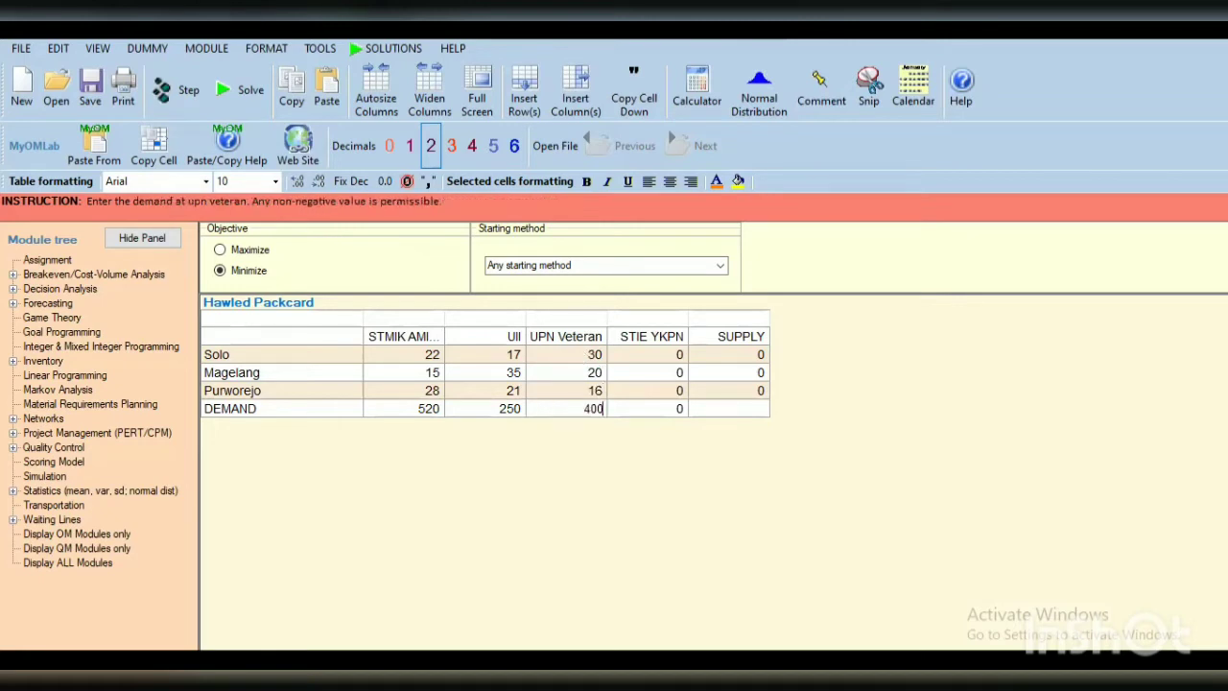
Fill the STIE YKPN column with shipping costs 18 for Solo, 25 for Magelang, 14 for Purworejo, and a demand of 380
{"action": "left_click", "coordinate": [634, 358]}
{"action": "type", "text": "18"}
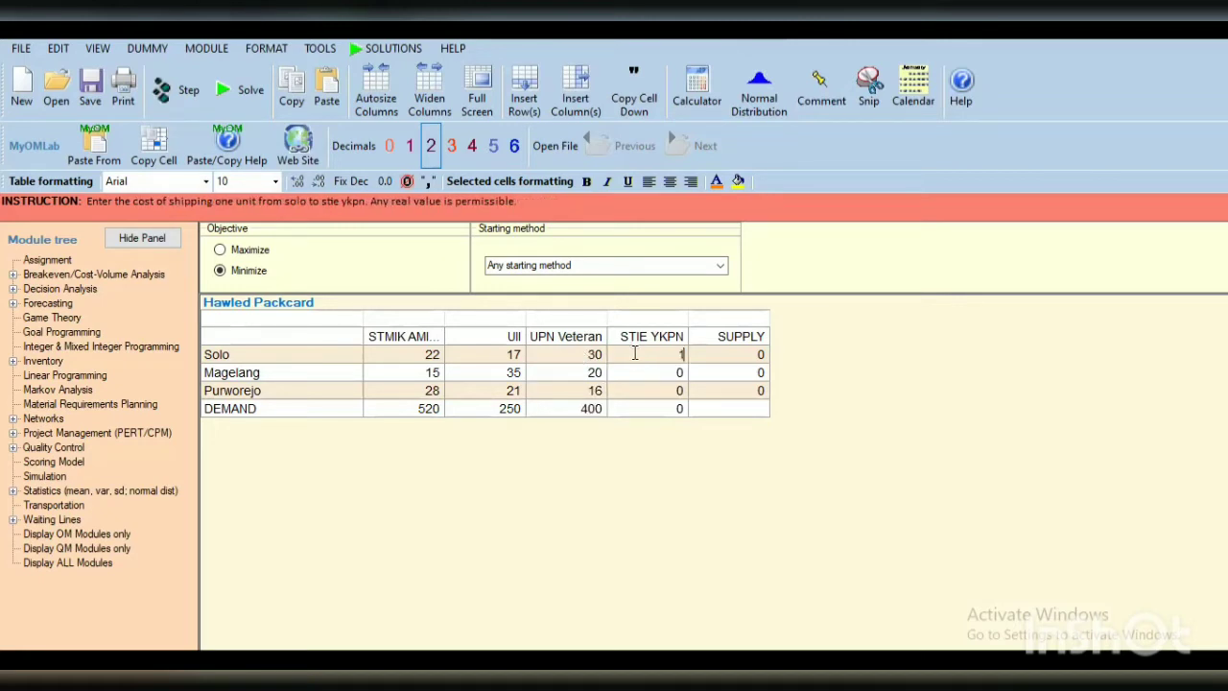
{"action": "key", "text": "Return"}
{"action": "type", "text": "25"}
{"action": "key", "text": "Return"}
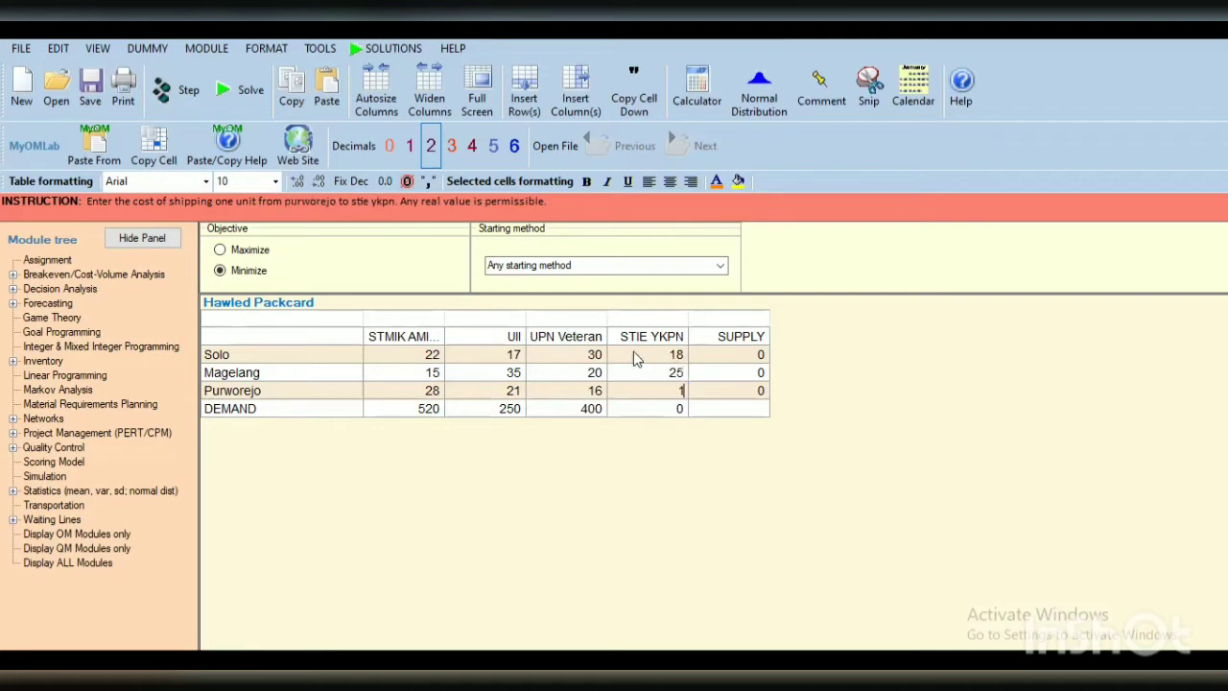
{"action": "type", "text": "14"}
{"action": "key", "text": "Return"}
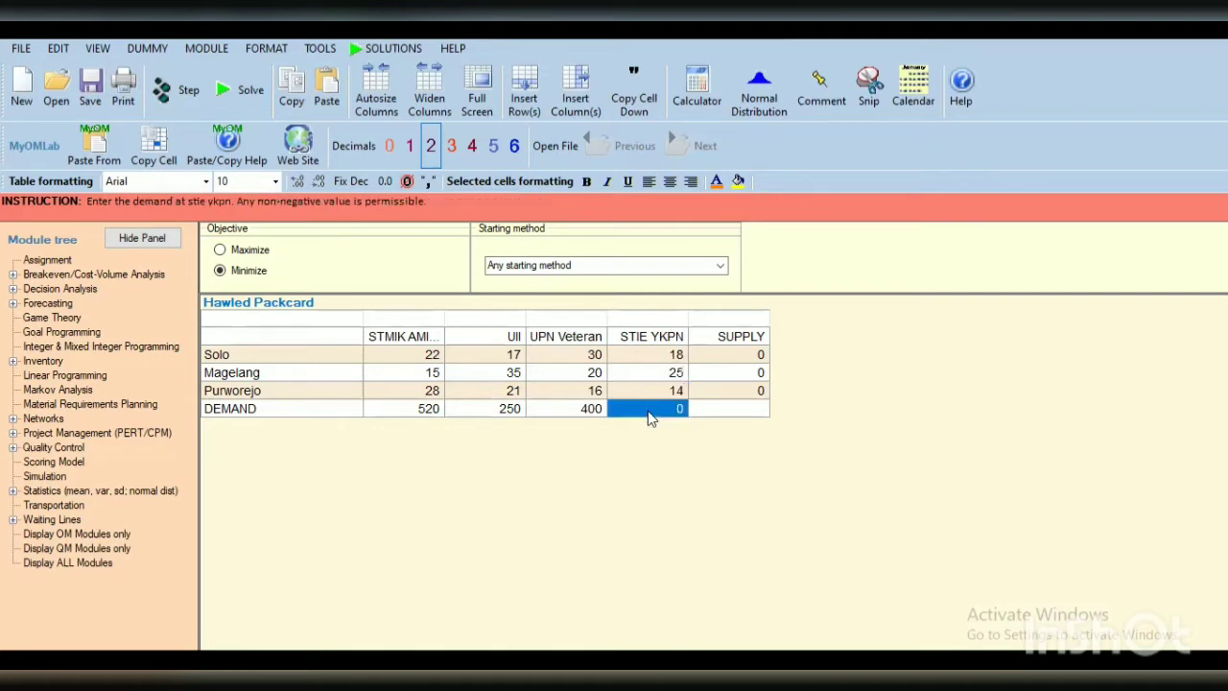
{"action": "type", "text": "380"}
Enter the supply values 420 for Solo, 610 for Magelang and 340 for Purworejo
{"action": "left_click", "coordinate": [760, 355]}
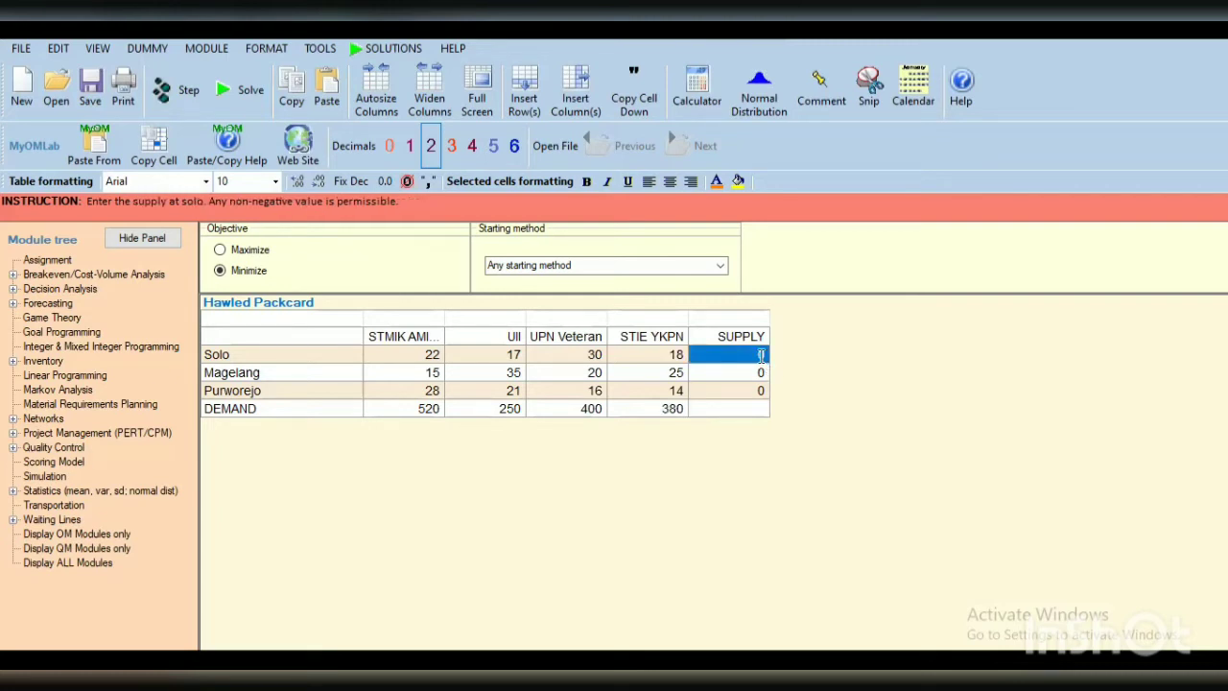
{"action": "type", "text": "420"}
{"action": "left_click", "coordinate": [763, 367]}
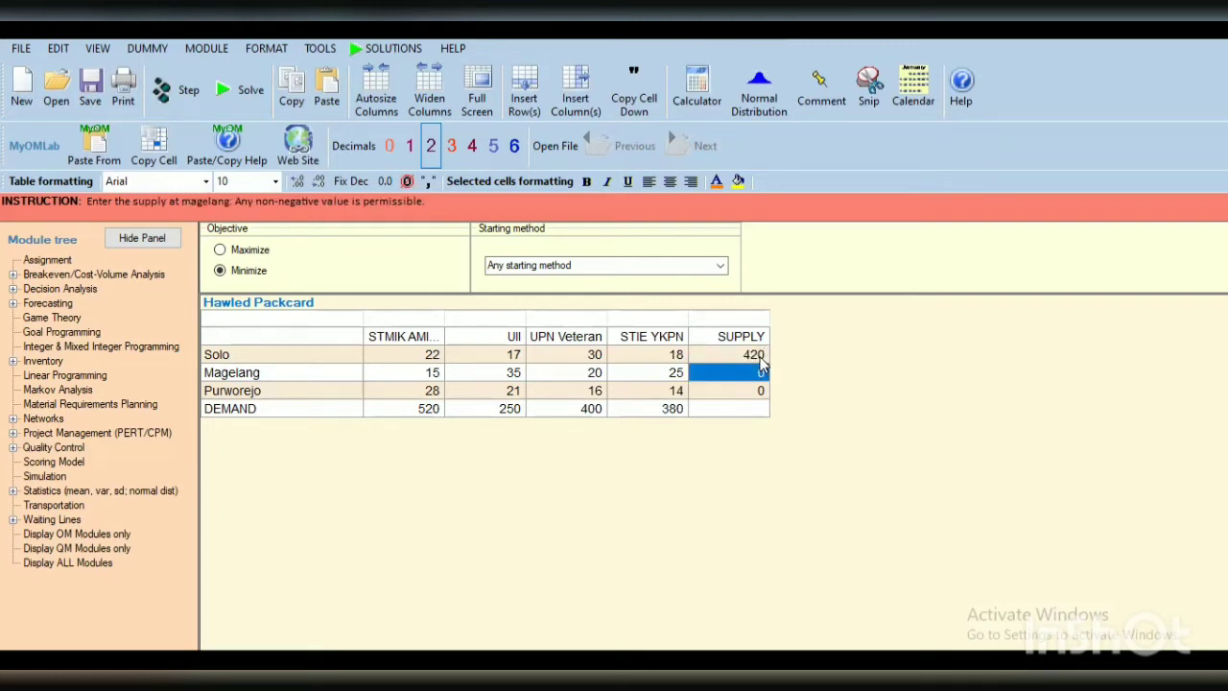
{"action": "type", "text": "610"}
{"action": "key", "text": "Return"}
{"action": "type", "text": "3"}
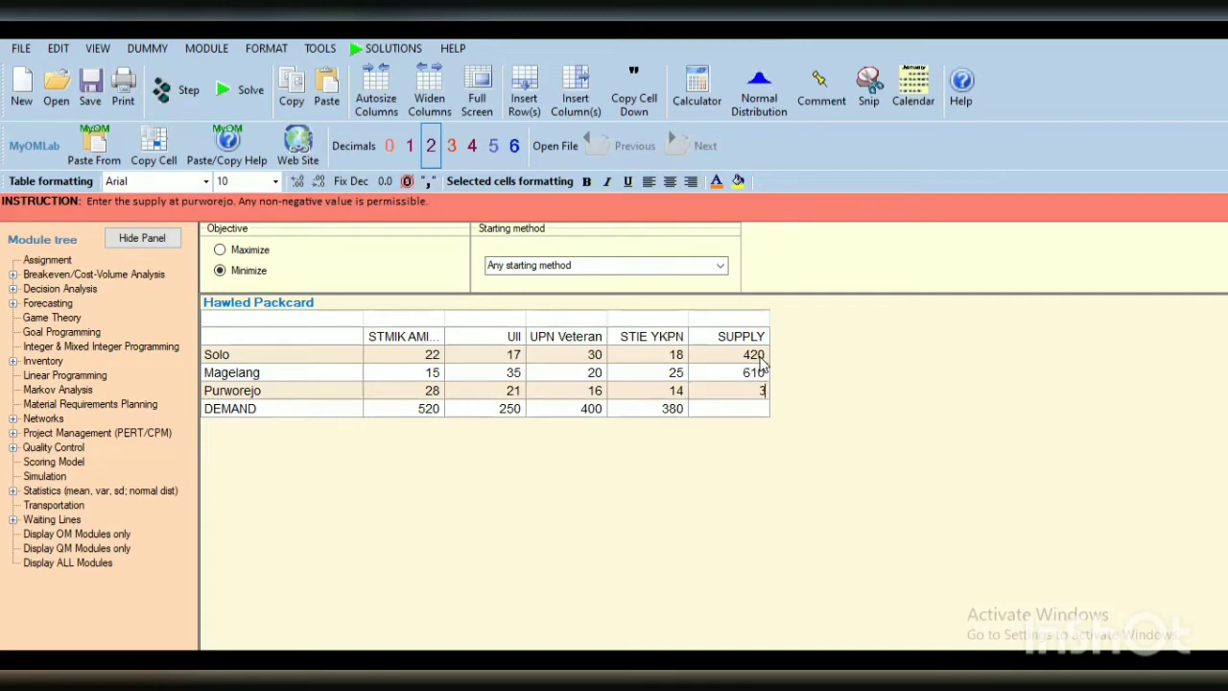
{"action": "type", "text": "40"}
Set the starting method to Vogel's Approximation Method
{"action": "left_click", "coordinate": [721, 268]}
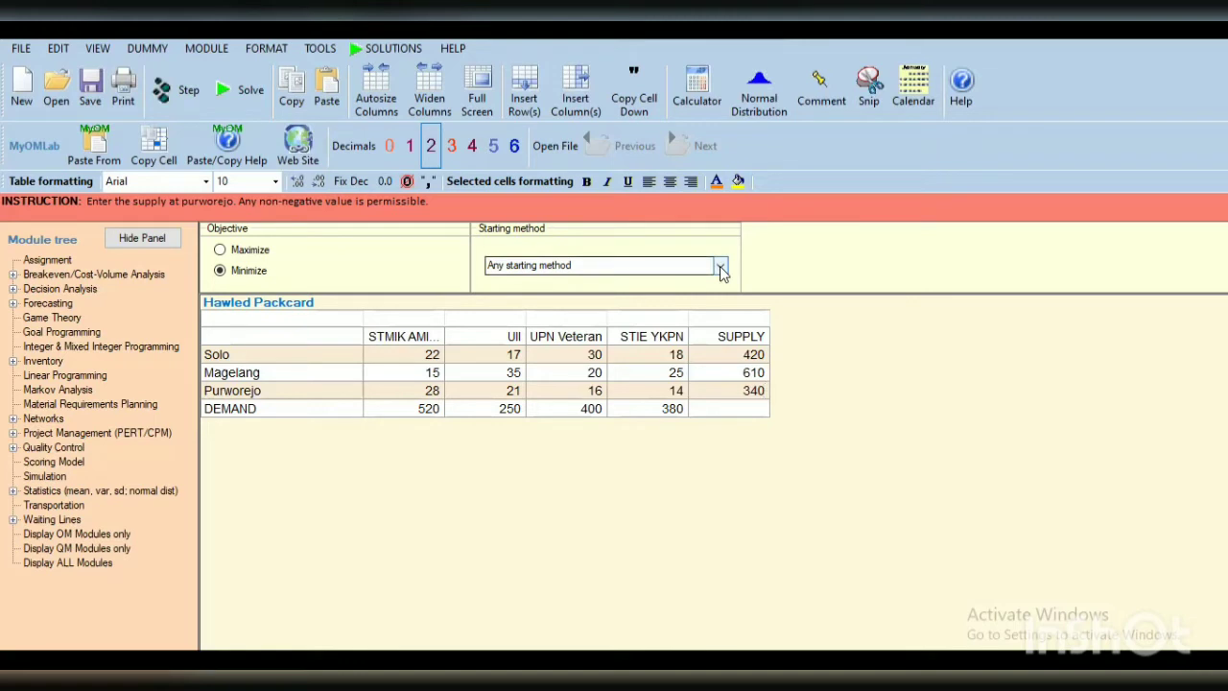
{"action": "left_click", "coordinate": [721, 269]}
{"action": "left_click", "coordinate": [656, 316]}
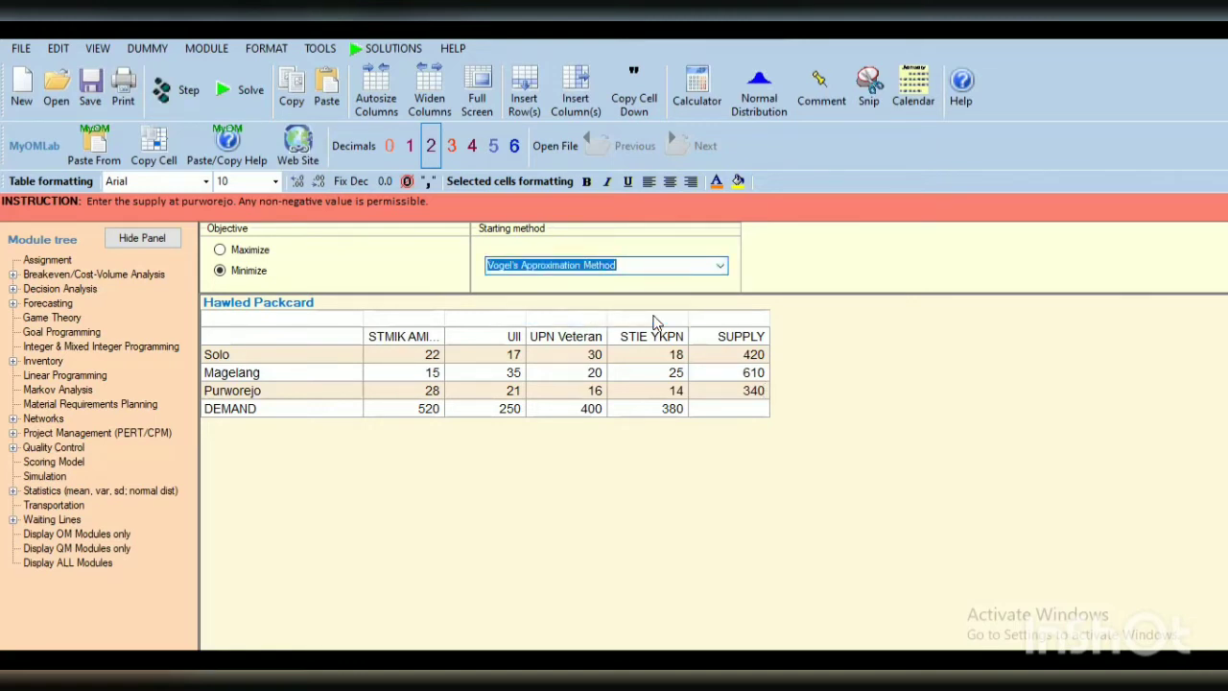
Solve the Hawled Packcard transportation problem with the entered costs, supplies and demands
{"action": "left_click", "coordinate": [224, 89]}
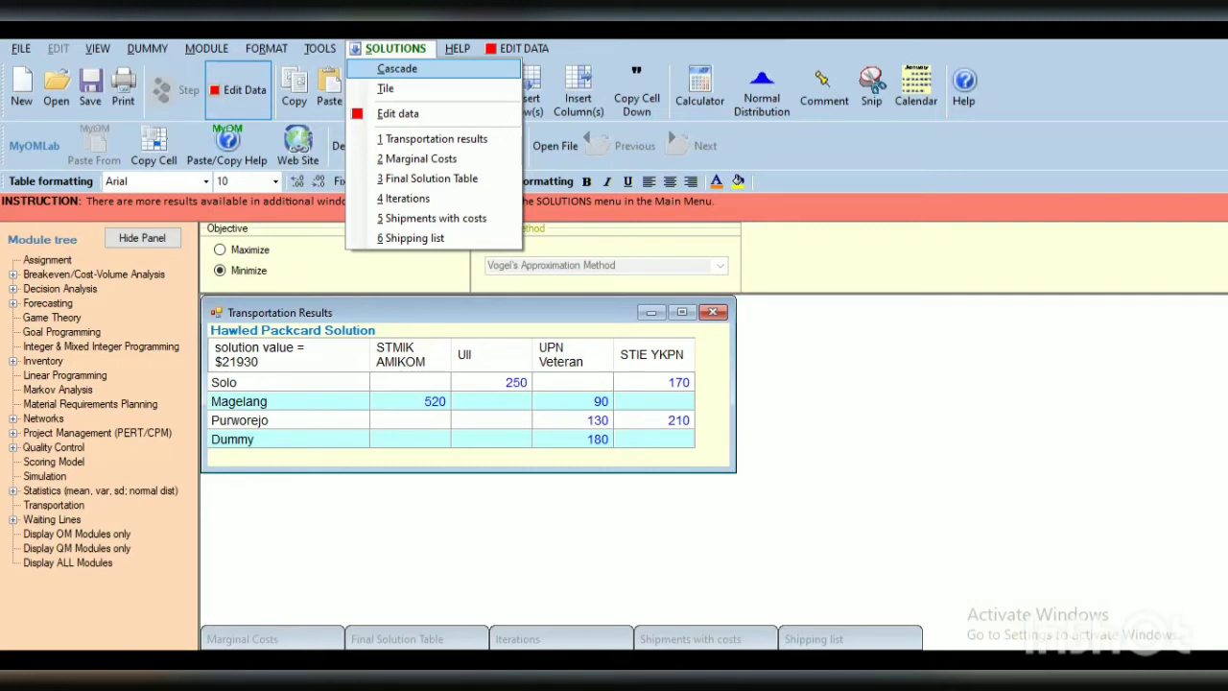
Examine the Marginal Costs, Final Solution Table and Iterations results, and close the Iterations window
{"action": "left_click", "coordinate": [242, 639]}
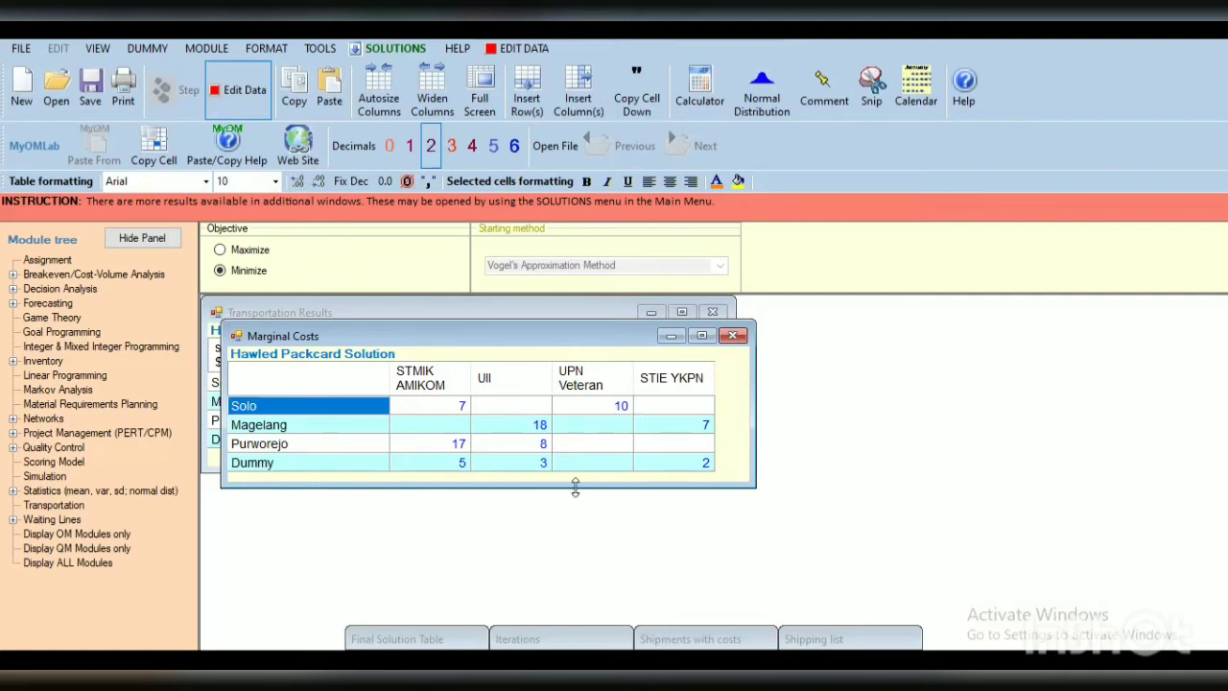
{"action": "left_click", "coordinate": [452, 638]}
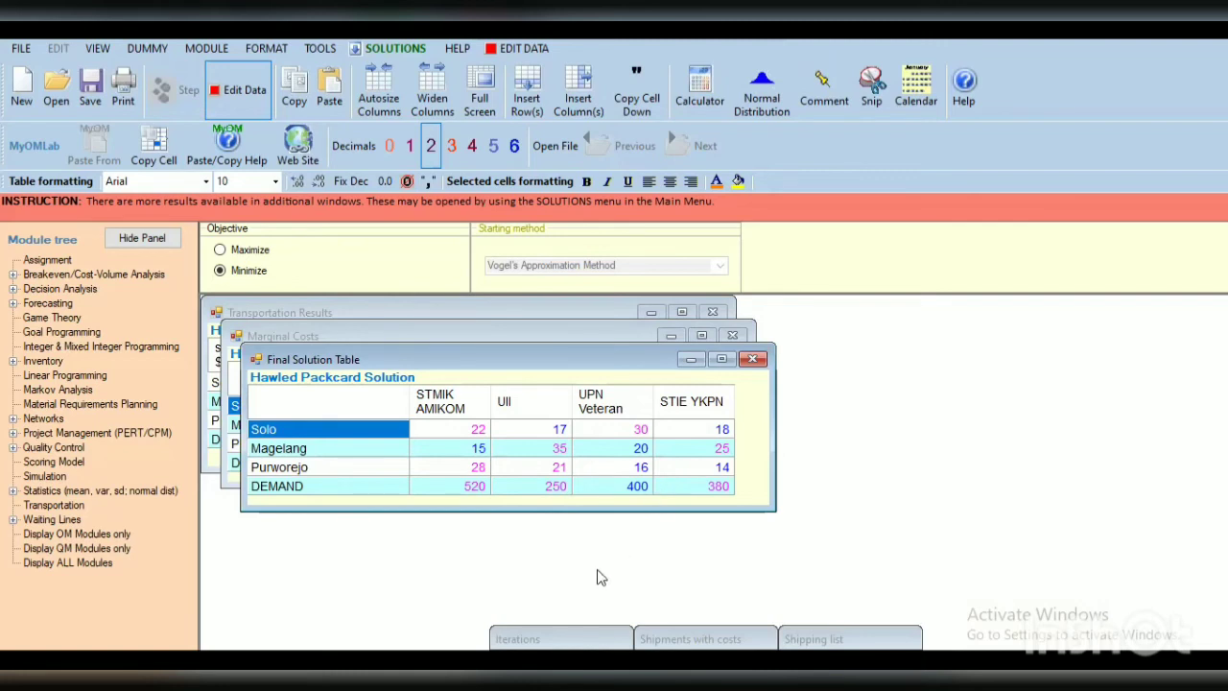
{"action": "left_click", "coordinate": [562, 640]}
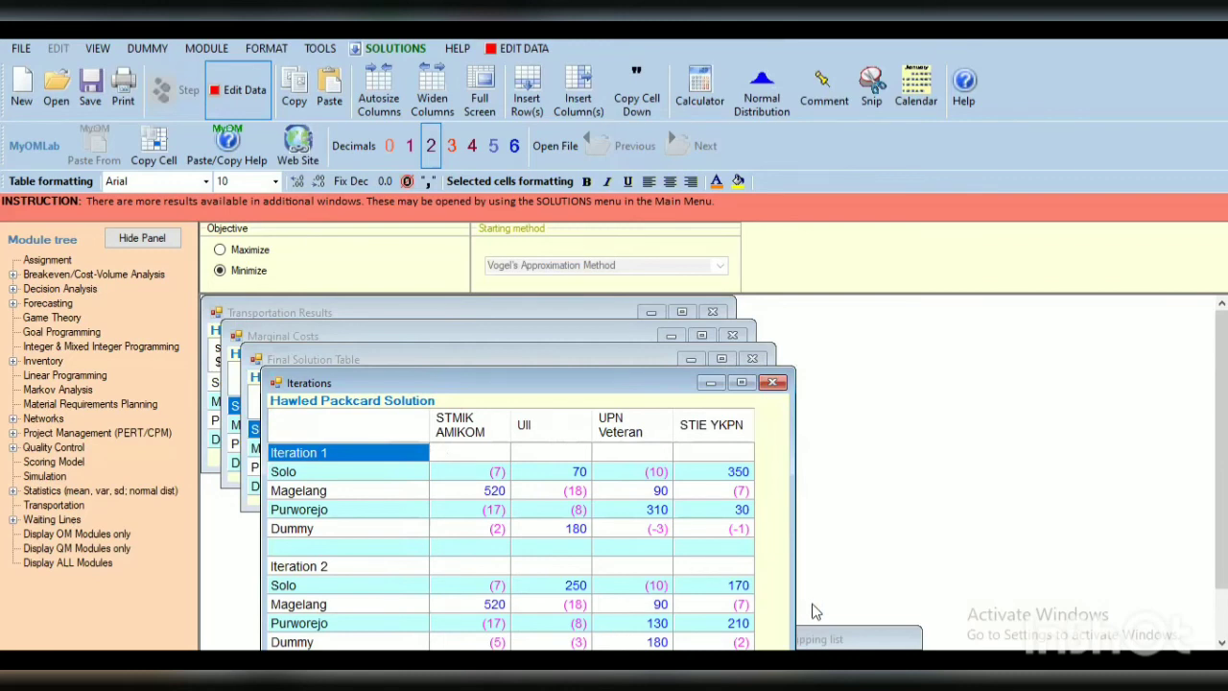
{"action": "left_click", "coordinate": [775, 383]}
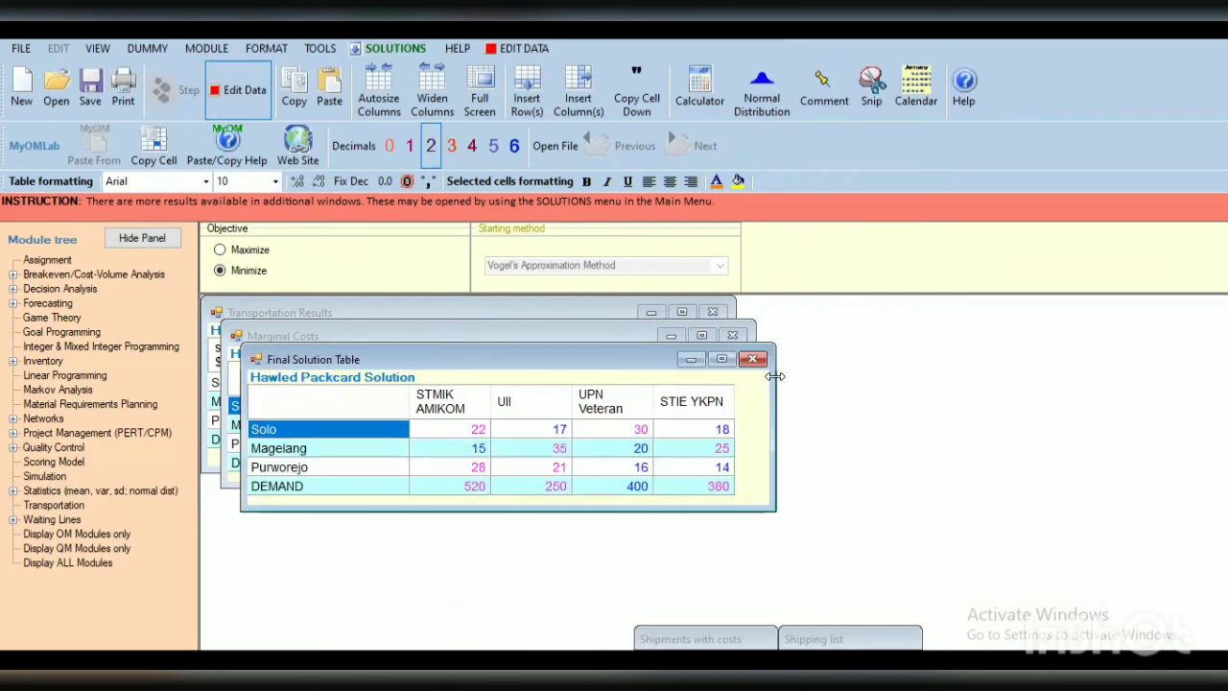
Examine the Shipments with costs and Shipping list results, with the Shipping list in front
{"action": "left_click", "coordinate": [705, 638]}
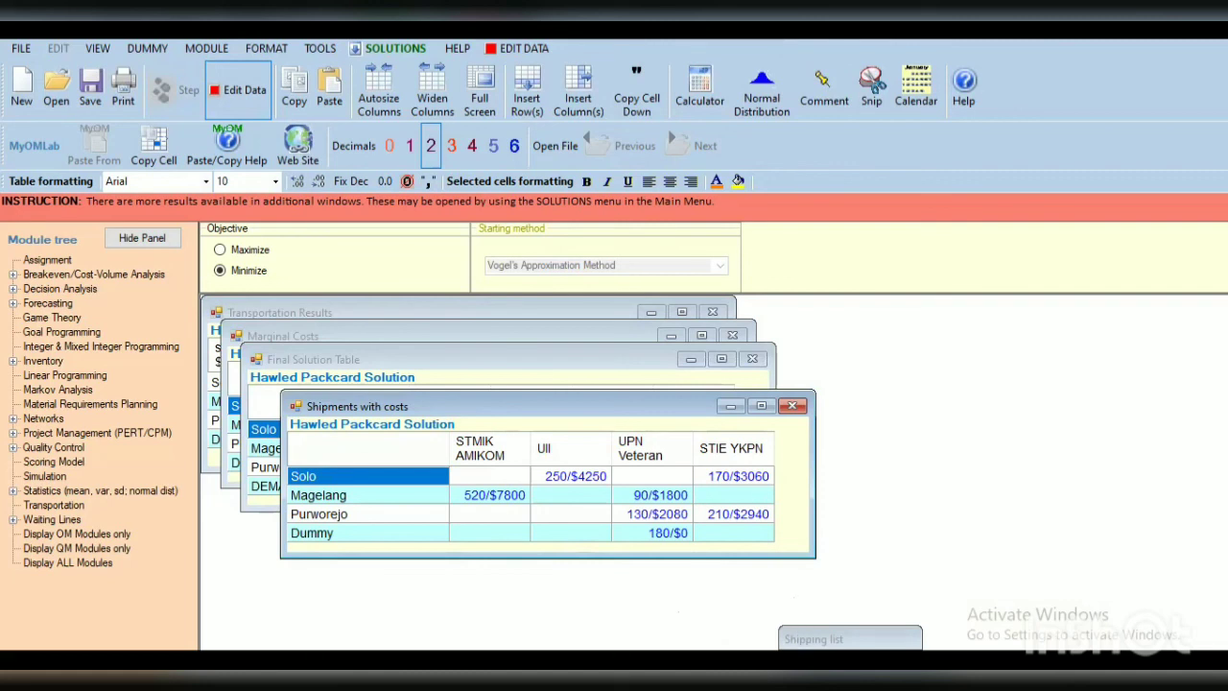
{"action": "left_click", "coordinate": [850, 638]}
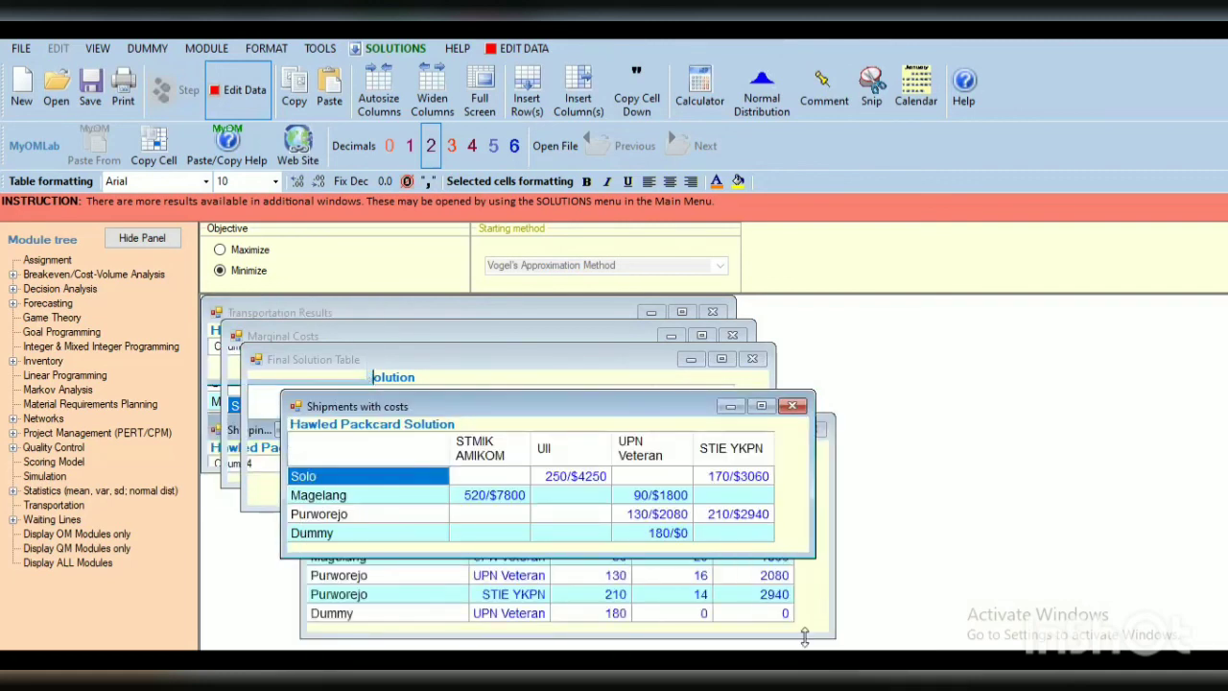
{"action": "left_click", "coordinate": [805, 638]}
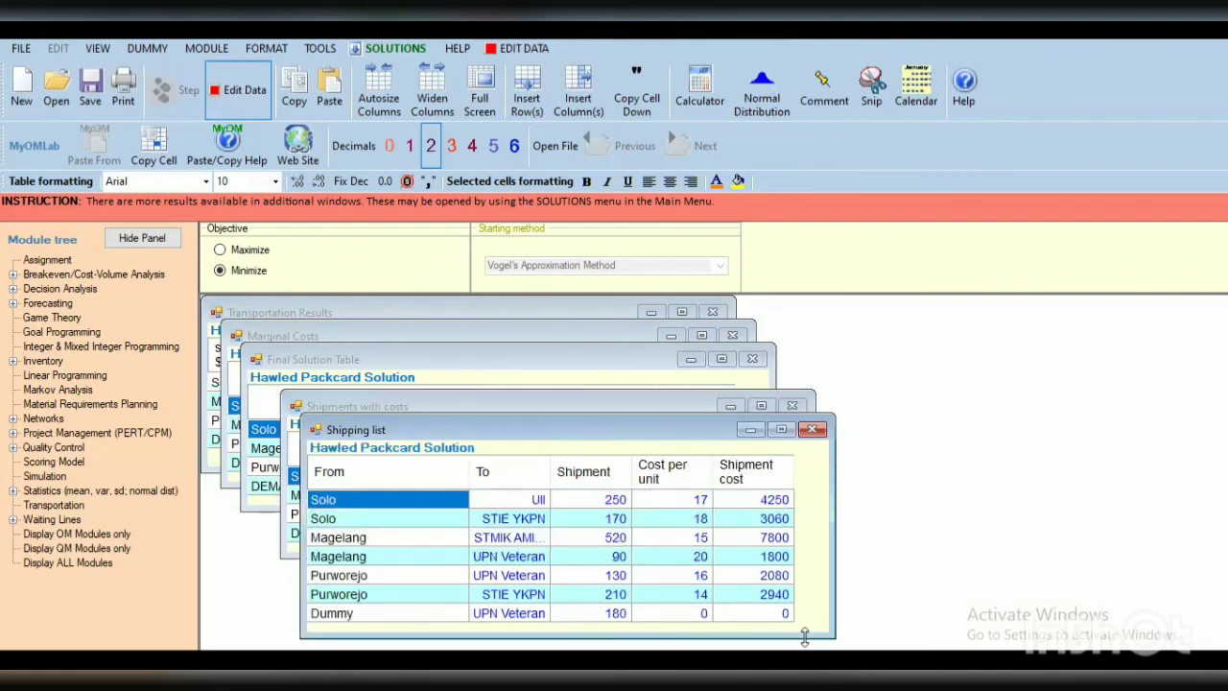